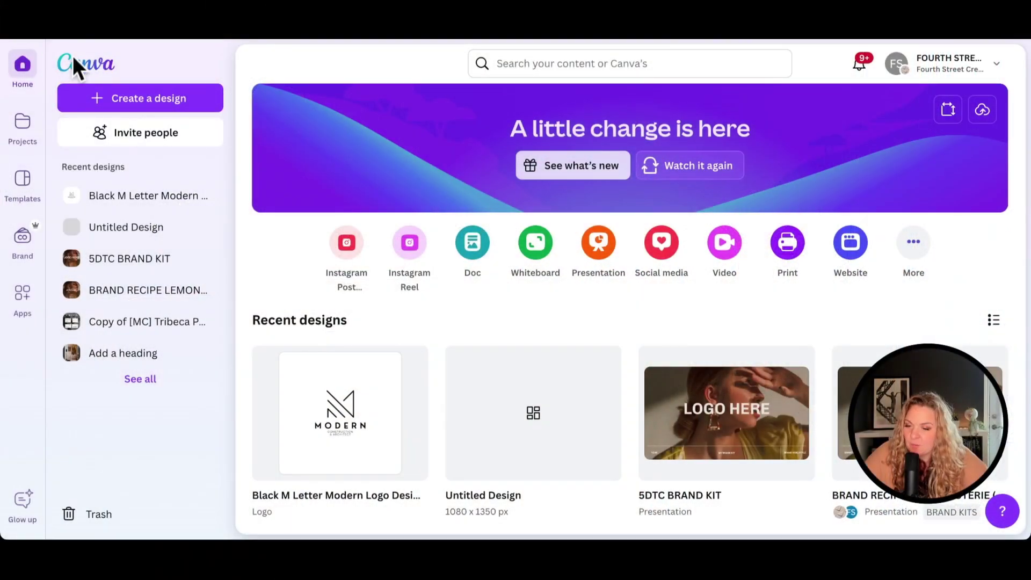
Step: Create a new brand kit named 'my brand kit' from the brand kits overview
{"action": "left_click", "coordinate": [23, 240]}
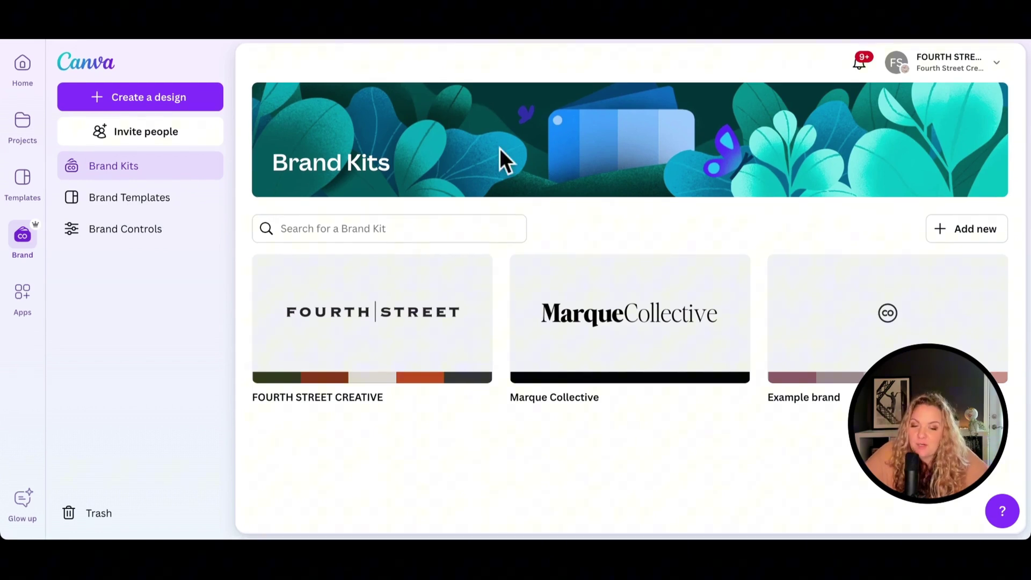
{"action": "left_click", "coordinate": [950, 233]}
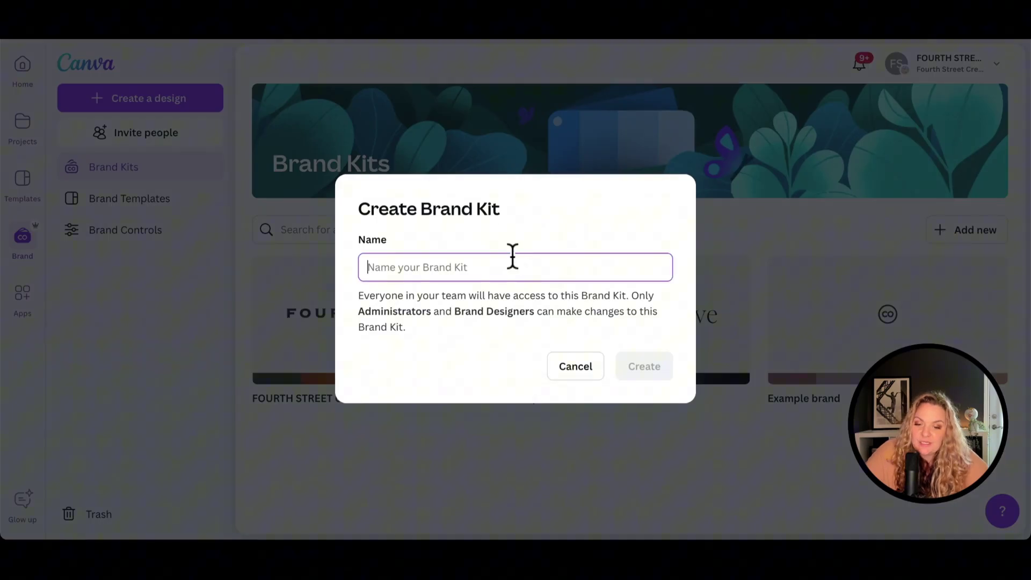
{"action": "type", "text": "my brand kith"}
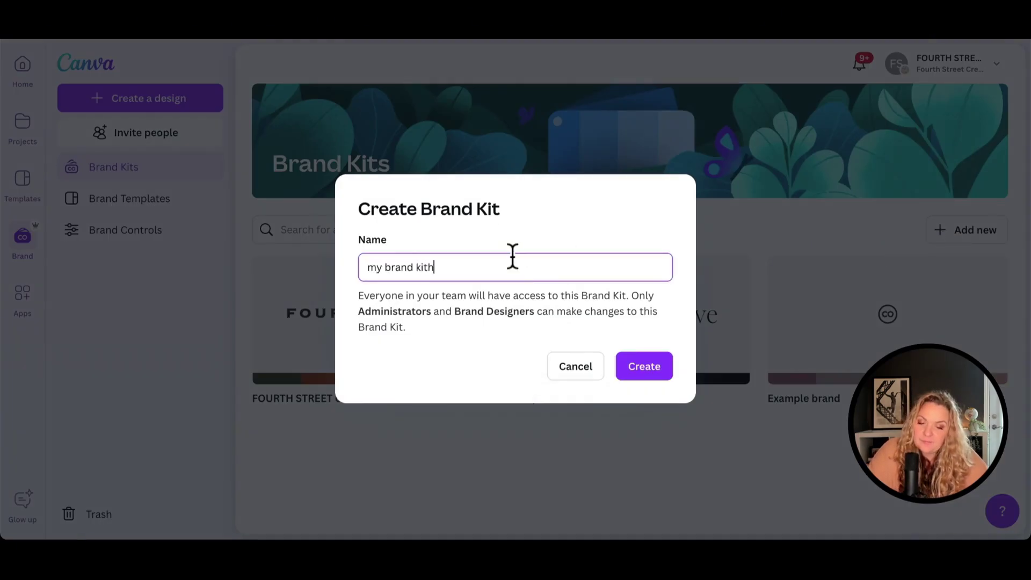
{"action": "key", "text": "BackSpace"}
{"action": "key", "text": "Return"}
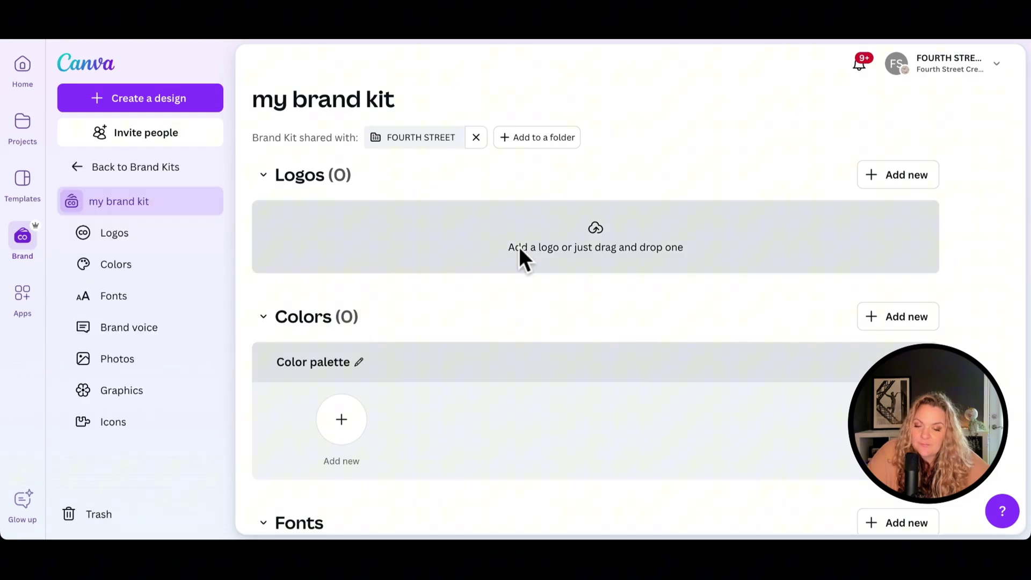
{"action": "scroll", "coordinate": [448, 272], "scroll_direction": "down", "scroll_amount": 2}
{"action": "scroll", "coordinate": [469, 258], "scroll_direction": "up", "scroll_amount": 2}
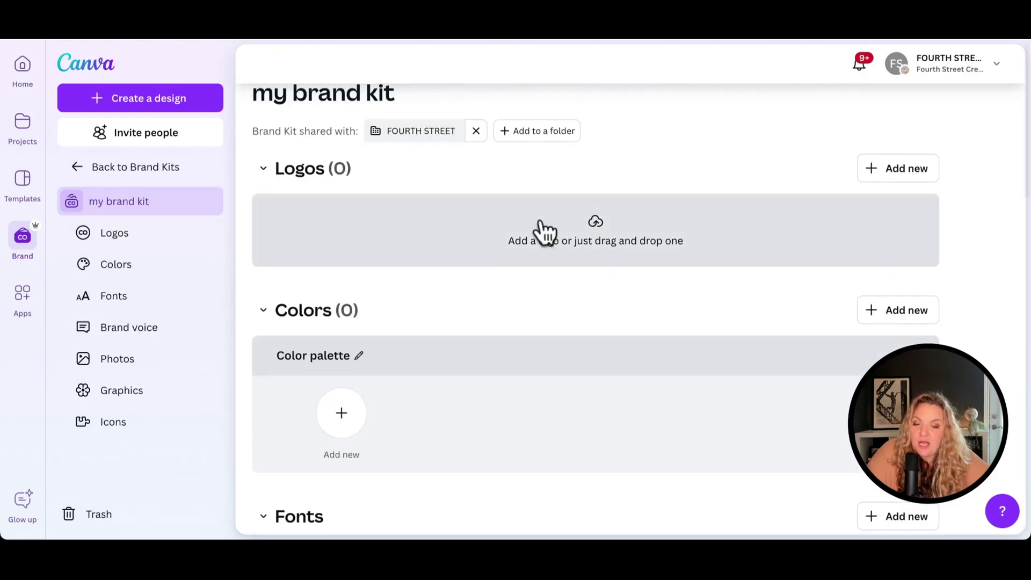
{"action": "scroll", "coordinate": [480, 197], "scroll_direction": "down", "scroll_amount": 3}
{"action": "scroll", "coordinate": [474, 234], "scroll_direction": "down", "scroll_amount": 3}
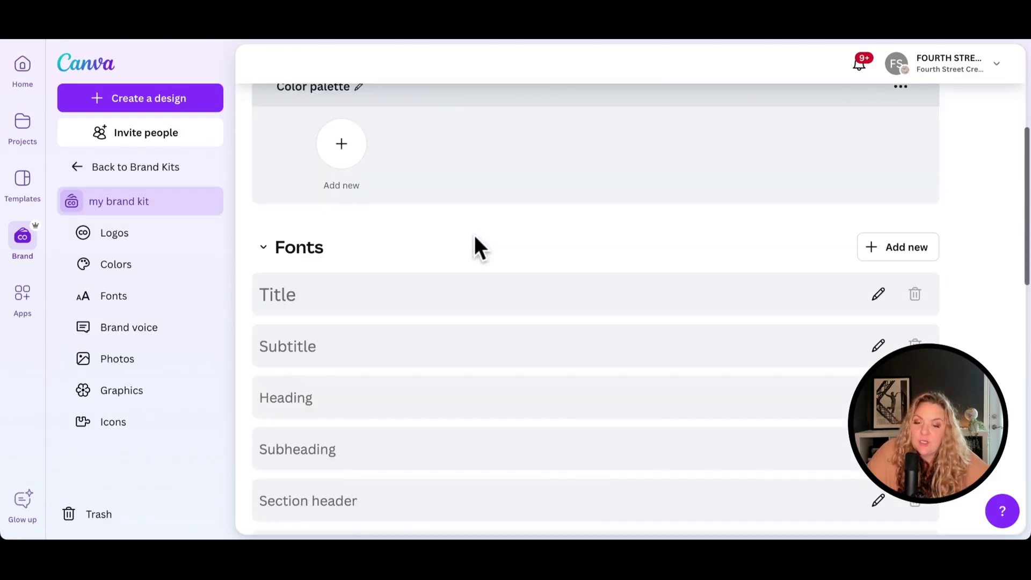
{"action": "scroll", "coordinate": [474, 234], "scroll_direction": "down", "scroll_amount": 3}
{"action": "scroll", "coordinate": [474, 242], "scroll_direction": "down", "scroll_amount": 3}
{"action": "scroll", "coordinate": [474, 246], "scroll_direction": "down", "scroll_amount": 5}
{"action": "scroll", "coordinate": [470, 255], "scroll_direction": "down", "scroll_amount": 3}
{"action": "scroll", "coordinate": [471, 256], "scroll_direction": "down", "scroll_amount": 4}
{"action": "scroll", "coordinate": [470, 266], "scroll_direction": "down", "scroll_amount": 2}
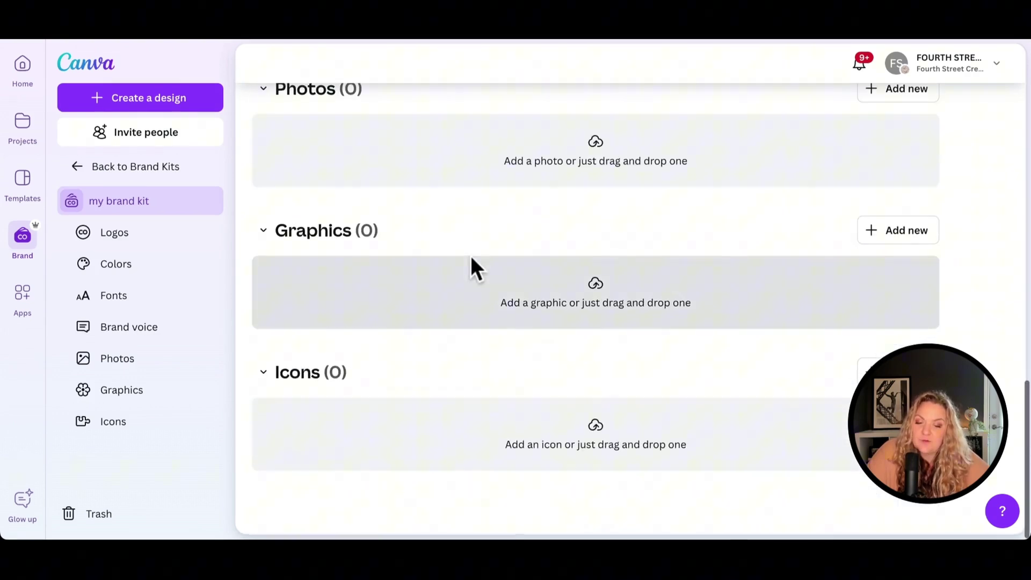
{"action": "scroll", "coordinate": [467, 322], "scroll_direction": "down", "scroll_amount": 1}
{"action": "scroll", "coordinate": [446, 444], "scroll_direction": "up", "scroll_amount": 4}
{"action": "scroll", "coordinate": [446, 444], "scroll_direction": "up", "scroll_amount": 5}
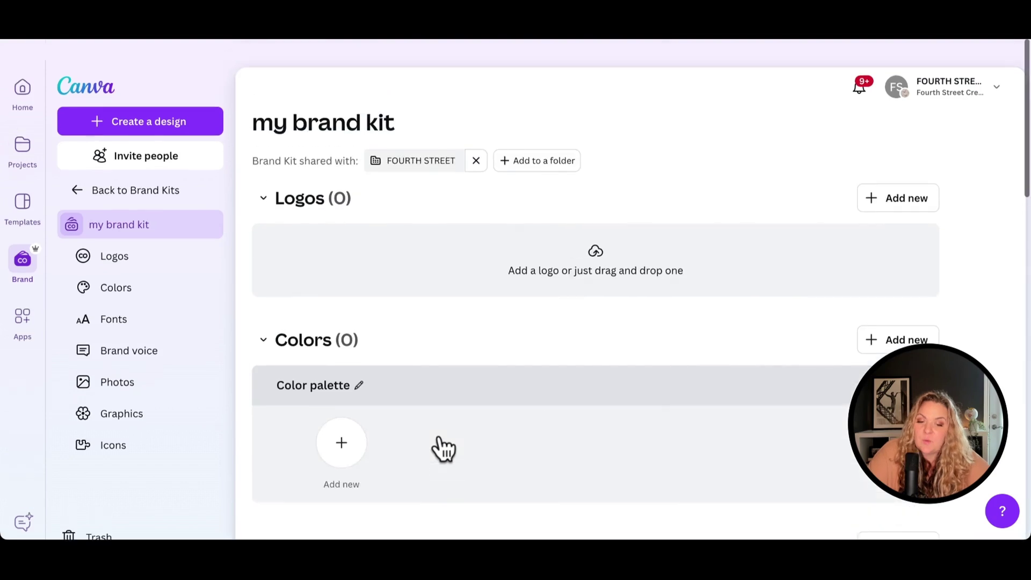
{"action": "scroll", "coordinate": [446, 444], "scroll_direction": "up", "scroll_amount": 3}
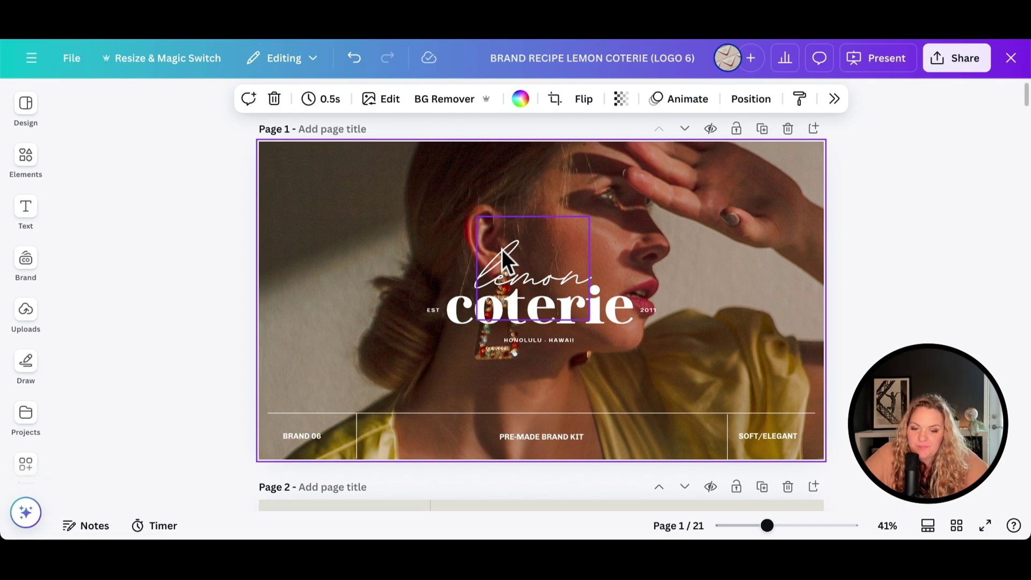
{"action": "scroll", "coordinate": [454, 224], "scroll_direction": "down", "scroll_amount": 2}
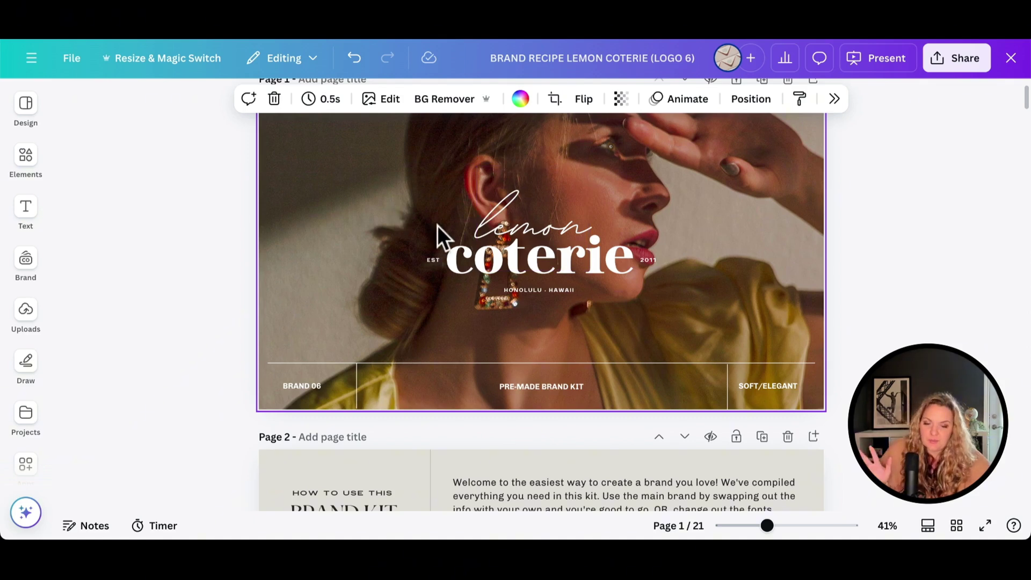
{"action": "scroll", "coordinate": [437, 225], "scroll_direction": "down", "scroll_amount": 5}
{"action": "scroll", "coordinate": [437, 224], "scroll_direction": "down", "scroll_amount": 5}
{"action": "scroll", "coordinate": [438, 225], "scroll_direction": "down", "scroll_amount": 5}
{"action": "scroll", "coordinate": [437, 224], "scroll_direction": "down", "scroll_amount": 5}
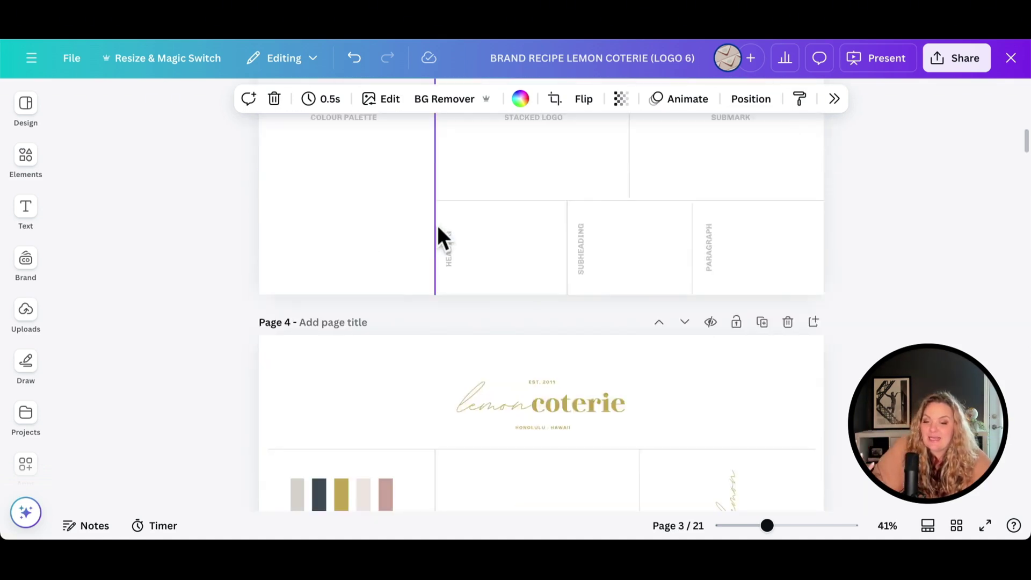
{"action": "scroll", "coordinate": [438, 225], "scroll_direction": "down", "scroll_amount": 5}
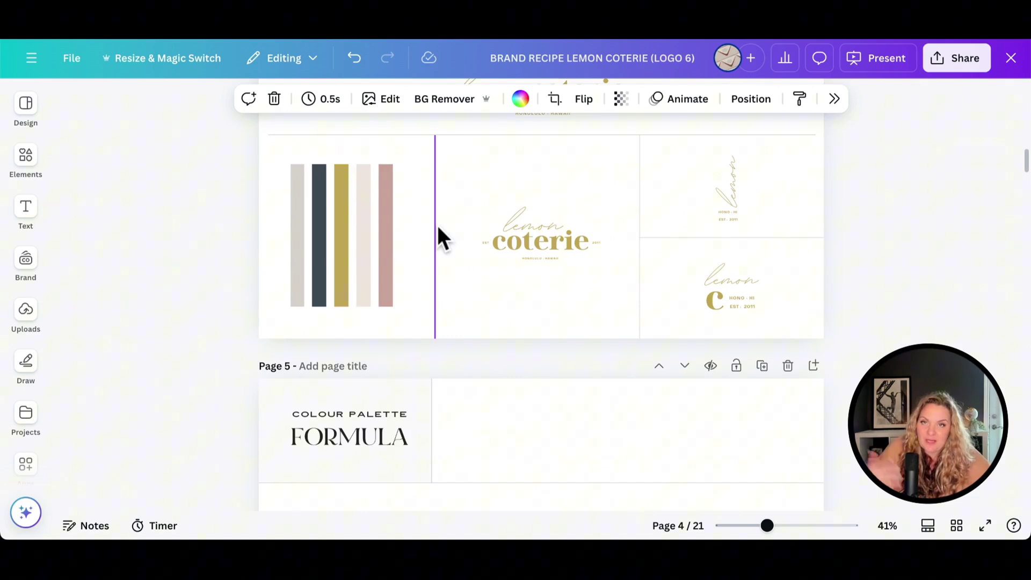
{"action": "scroll", "coordinate": [437, 225], "scroll_direction": "up", "scroll_amount": 3}
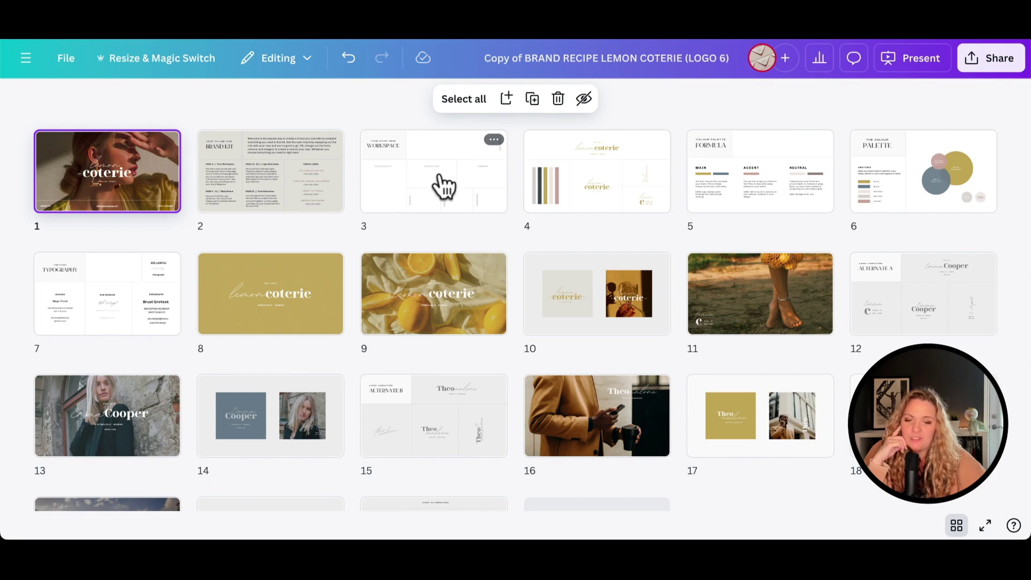
Step: Open page 3 of the copied Lemon Coterie design in the editor
{"action": "double_click", "coordinate": [443, 186]}
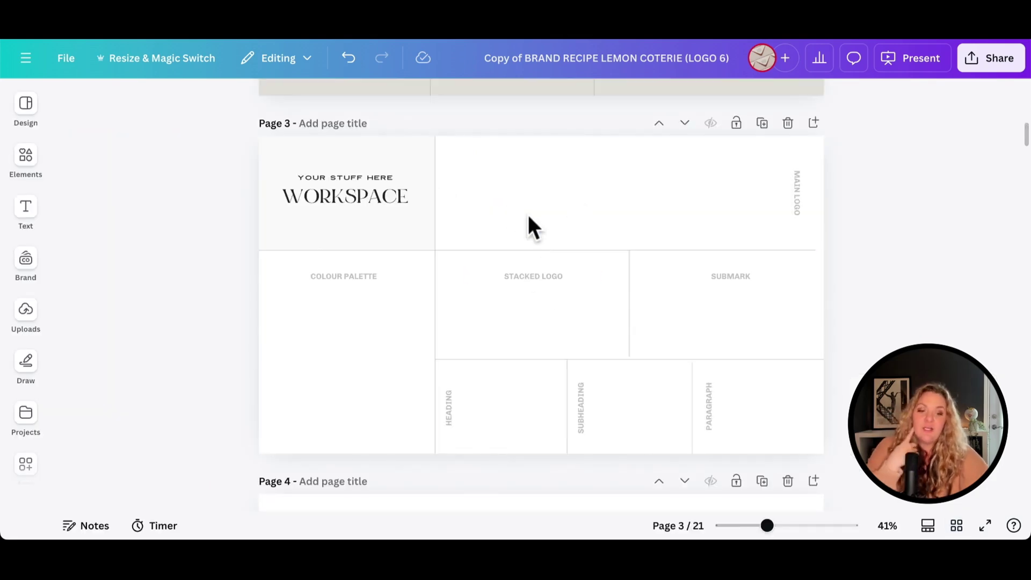
{"action": "scroll", "coordinate": [527, 214], "scroll_direction": "up", "scroll_amount": 5}
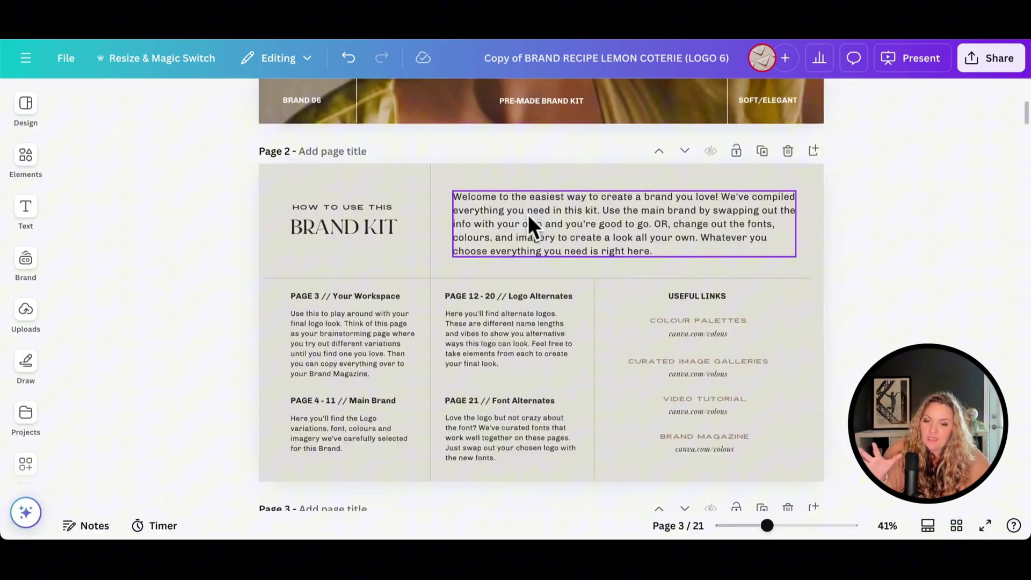
{"action": "scroll", "coordinate": [528, 214], "scroll_direction": "down", "scroll_amount": 8}
{"action": "scroll", "coordinate": [528, 214], "scroll_direction": "down", "scroll_amount": 5}
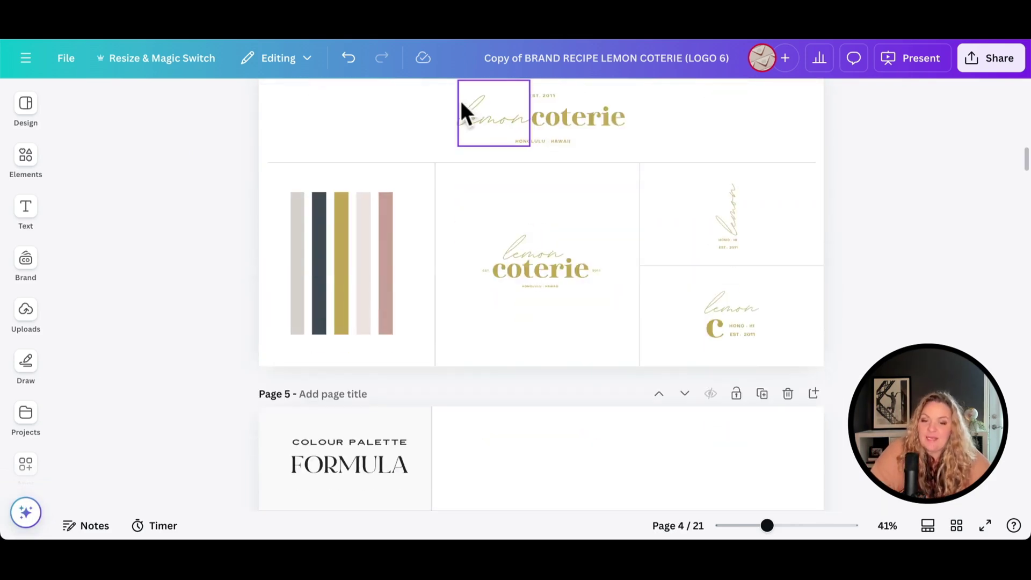
{"action": "scroll", "coordinate": [531, 242], "scroll_direction": "up", "scroll_amount": 1}
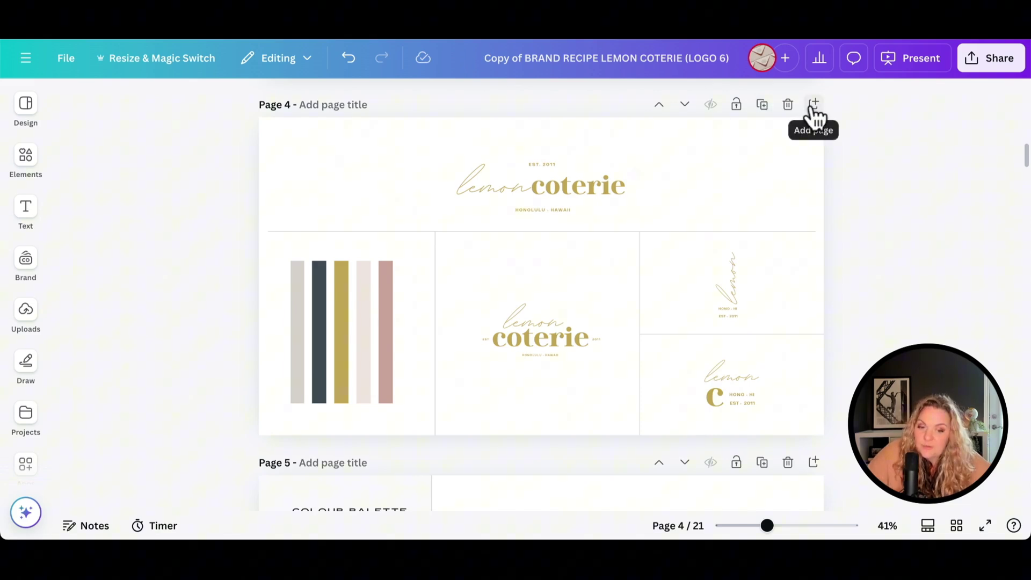
Step: Paste a copy of the main logo onto a new blank page 5 and enlarge it
{"action": "left_click", "coordinate": [814, 105]}
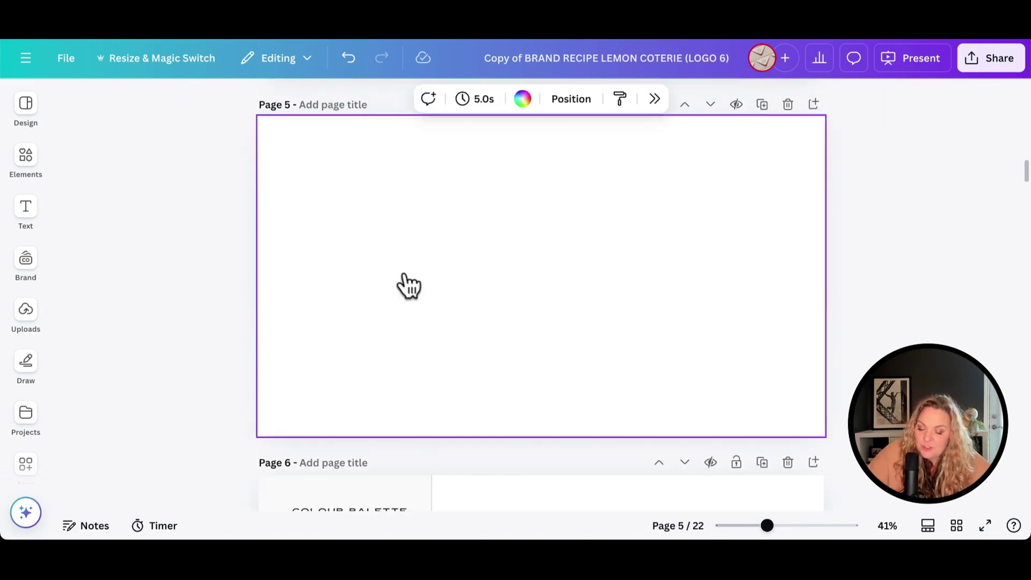
{"action": "scroll", "coordinate": [405, 282], "scroll_direction": "up", "scroll_amount": 3}
{"action": "left_click_drag", "start_coordinate": [459, 174], "coordinate": [606, 274]}
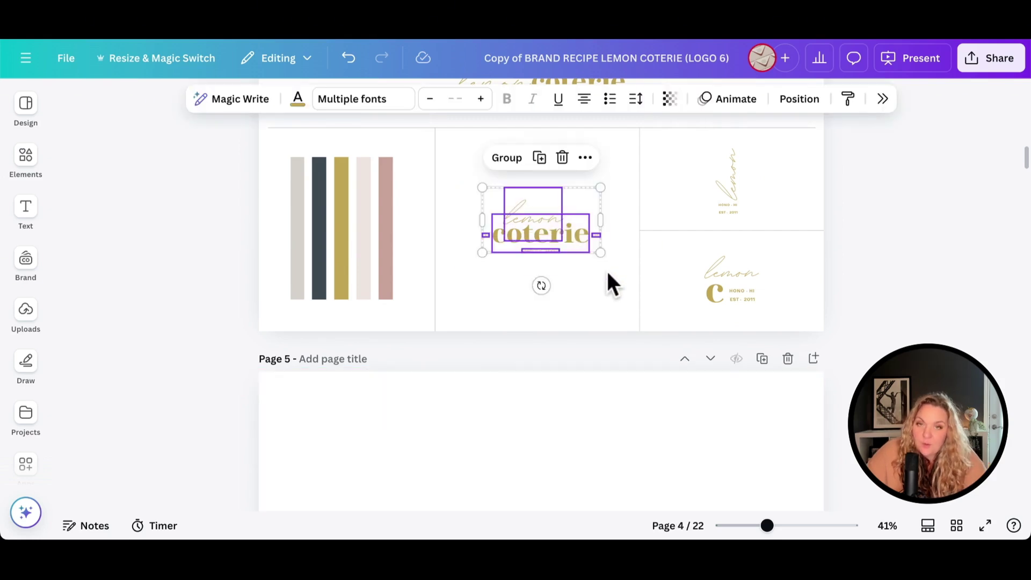
{"action": "key", "text": "ctrl+c"}
{"action": "scroll", "coordinate": [582, 320], "scroll_direction": "down", "scroll_amount": 3}
{"action": "left_click", "coordinate": [556, 270]}
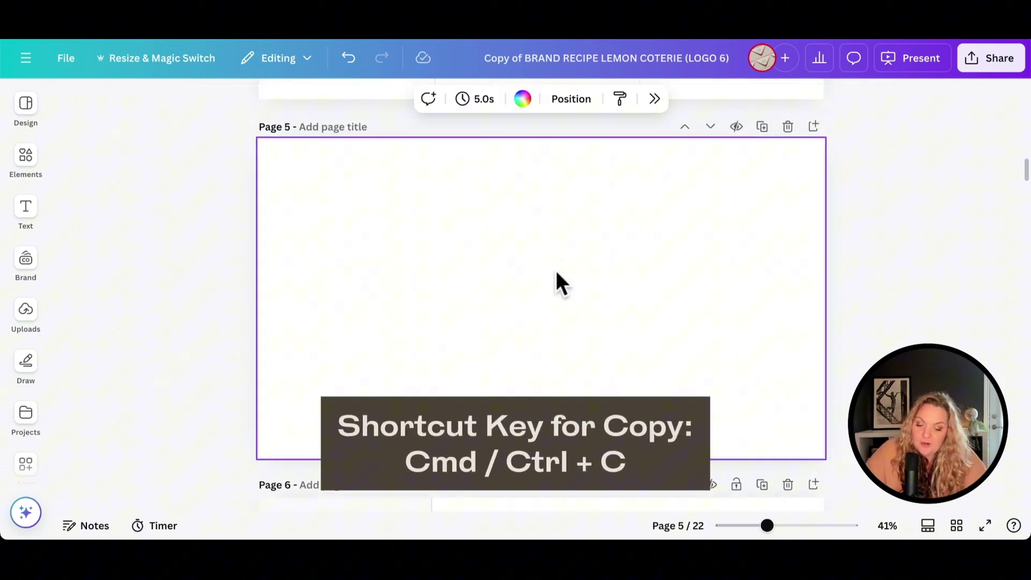
{"action": "key", "text": "ctrl+v"}
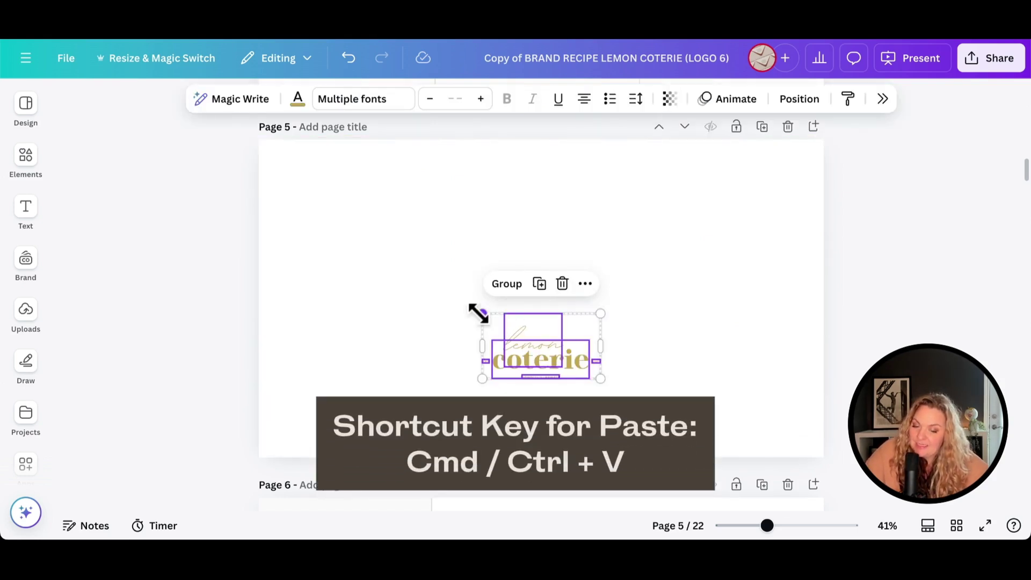
{"action": "left_click_drag", "start_coordinate": [476, 312], "coordinate": [798, 164]}
{"action": "left_click_drag", "start_coordinate": [522, 201], "coordinate": [529, 200]}
Step: Turn all of the pasted logo's text black
{"action": "left_click_drag", "start_coordinate": [278, 165], "coordinate": [733, 427]}
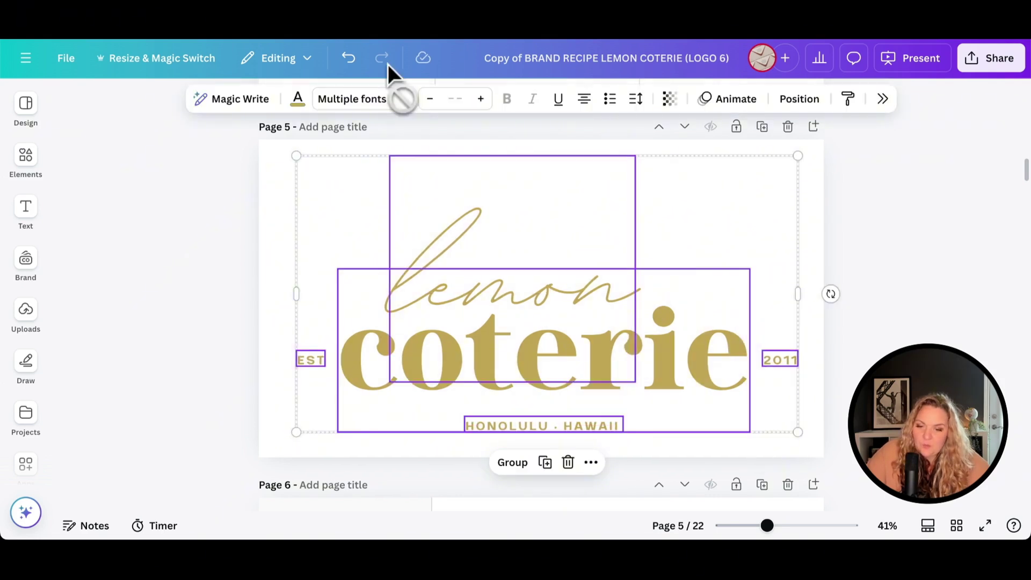
{"action": "left_click", "coordinate": [298, 99]}
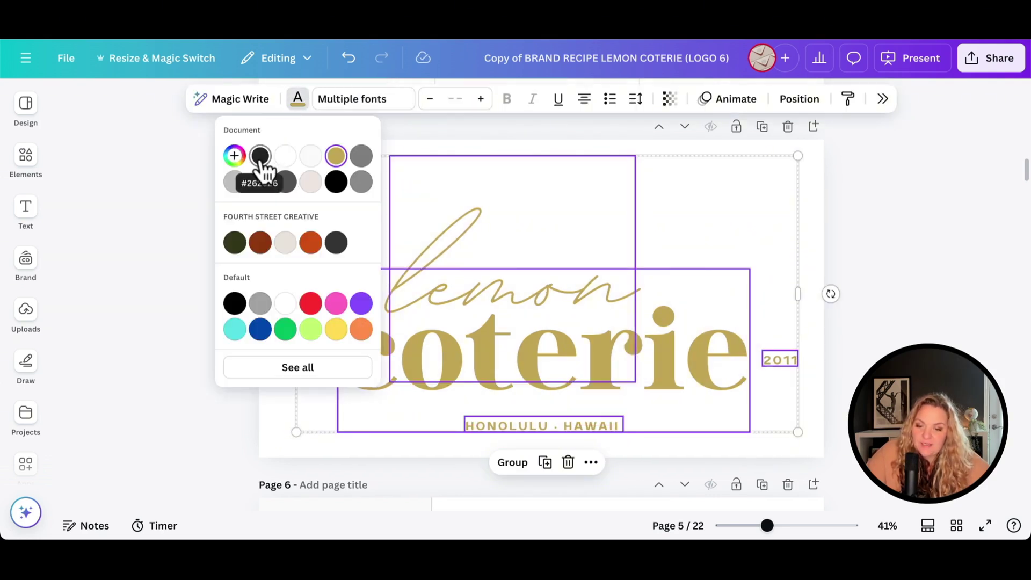
{"action": "left_click", "coordinate": [336, 182]}
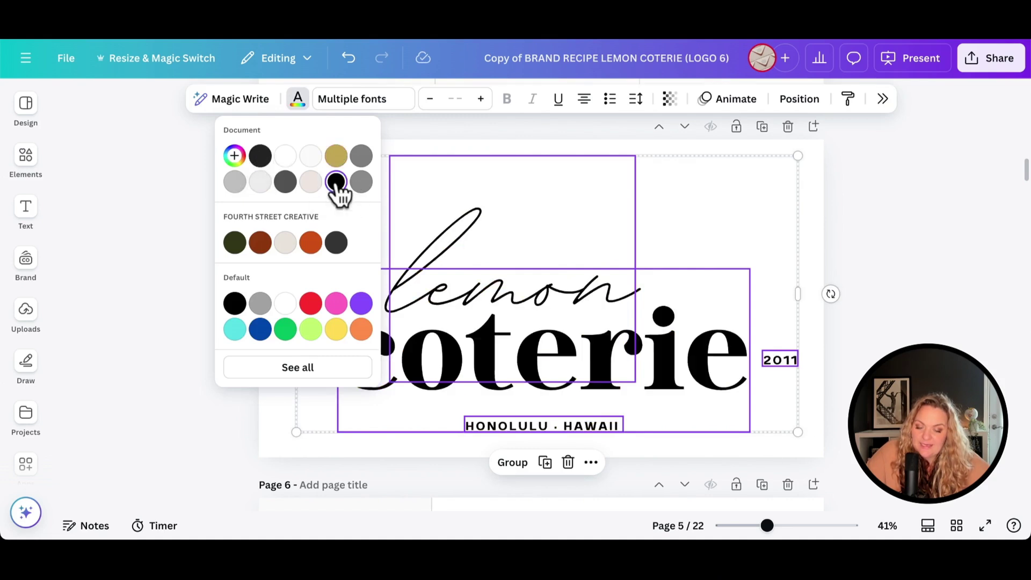
{"action": "left_click", "coordinate": [179, 243]}
Step: Download only page 5 as a PNG with a transparent background
{"action": "left_click", "coordinate": [989, 58]}
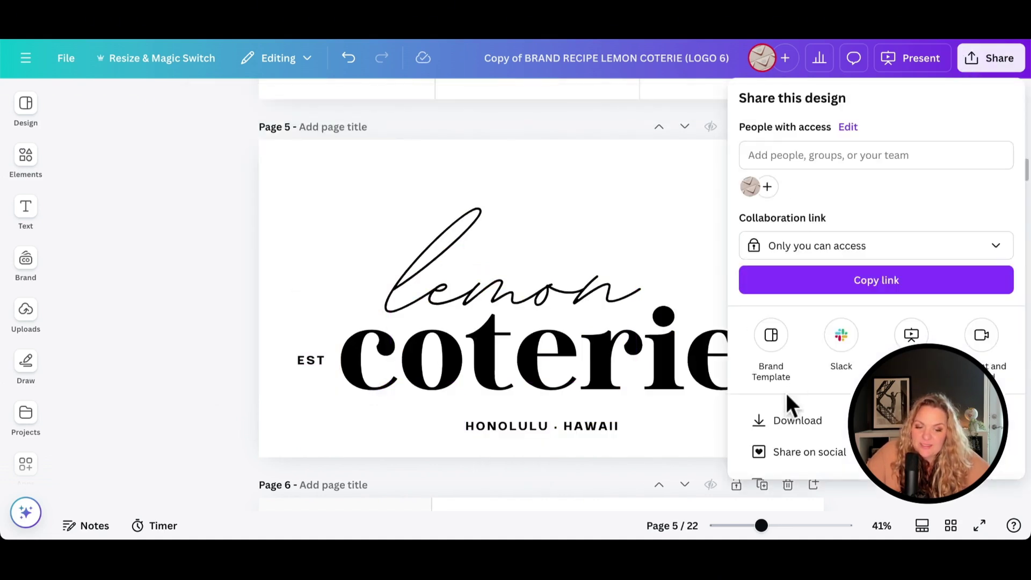
{"action": "left_click", "coordinate": [793, 420]}
{"action": "left_click", "coordinate": [875, 158]}
{"action": "left_click", "coordinate": [758, 412]}
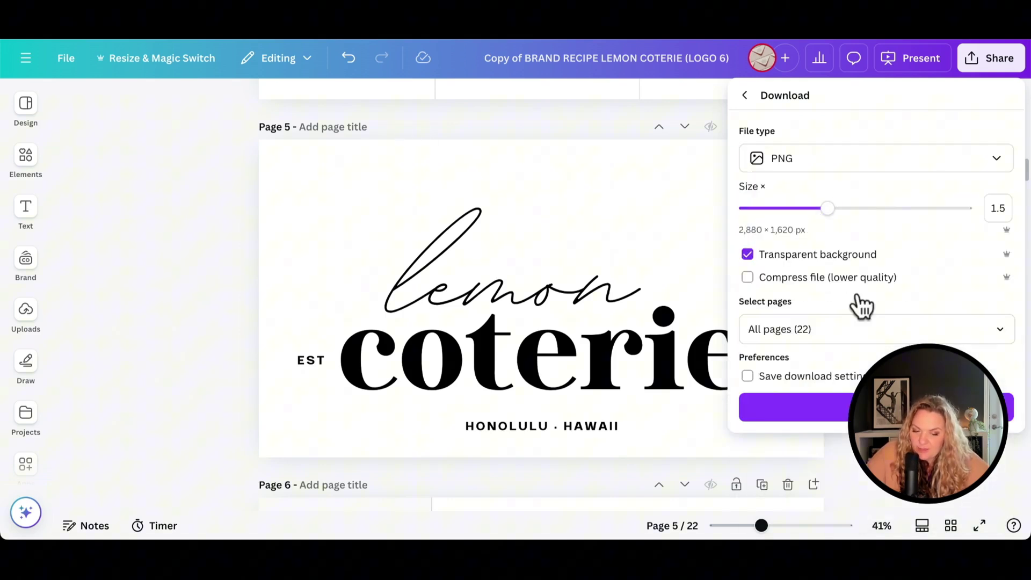
{"action": "left_click", "coordinate": [833, 329]}
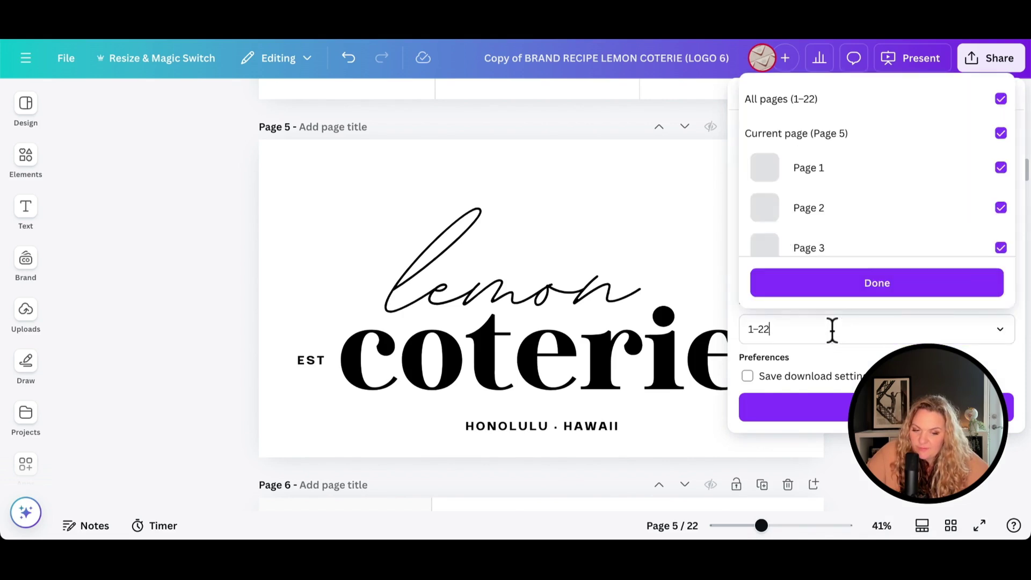
{"action": "left_click", "coordinate": [865, 99]}
{"action": "left_click", "coordinate": [838, 133]}
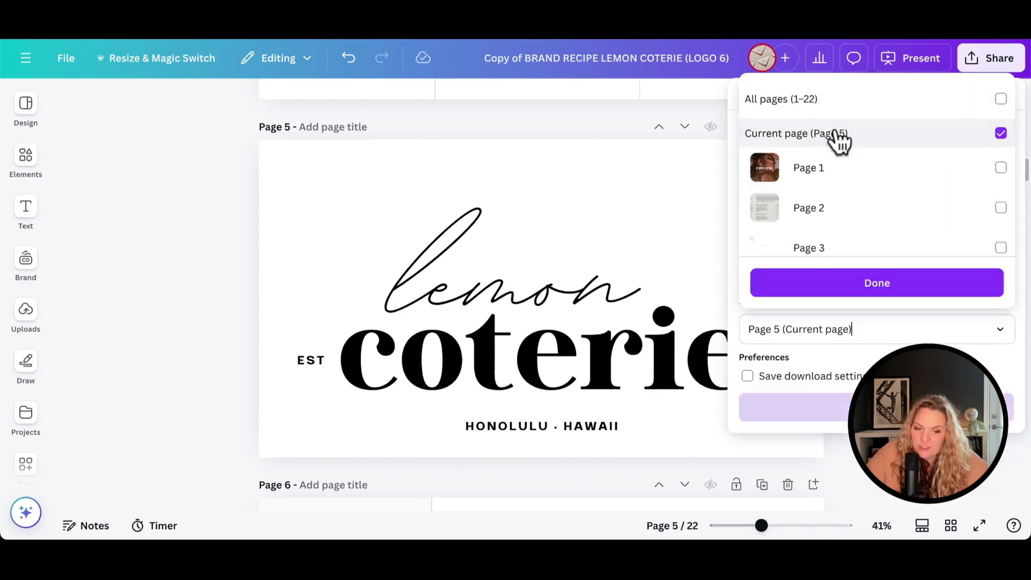
{"action": "left_click", "coordinate": [816, 283]}
{"action": "left_click", "coordinate": [804, 412]}
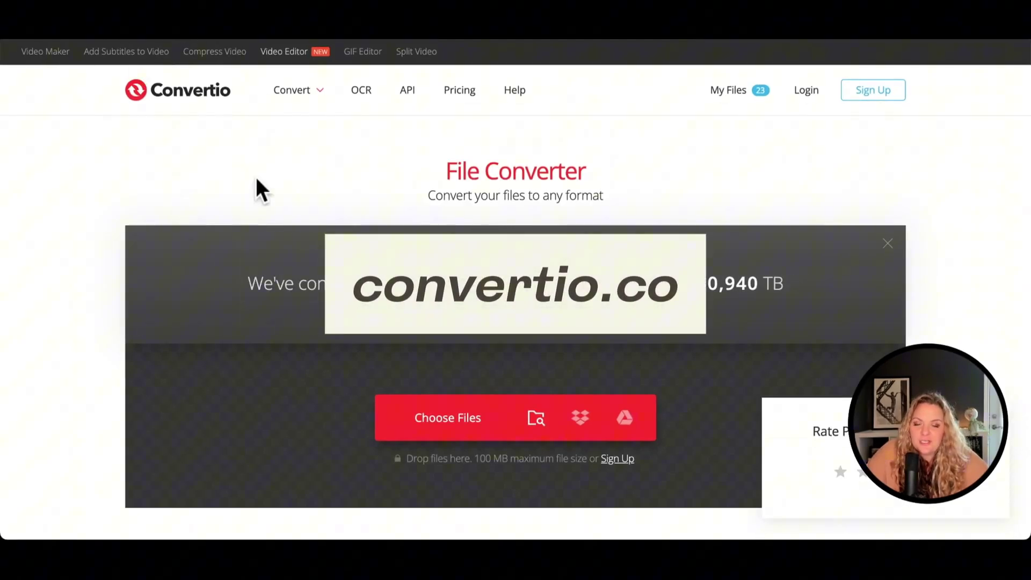
{"action": "scroll", "coordinate": [254, 196], "scroll_direction": "down", "scroll_amount": 2}
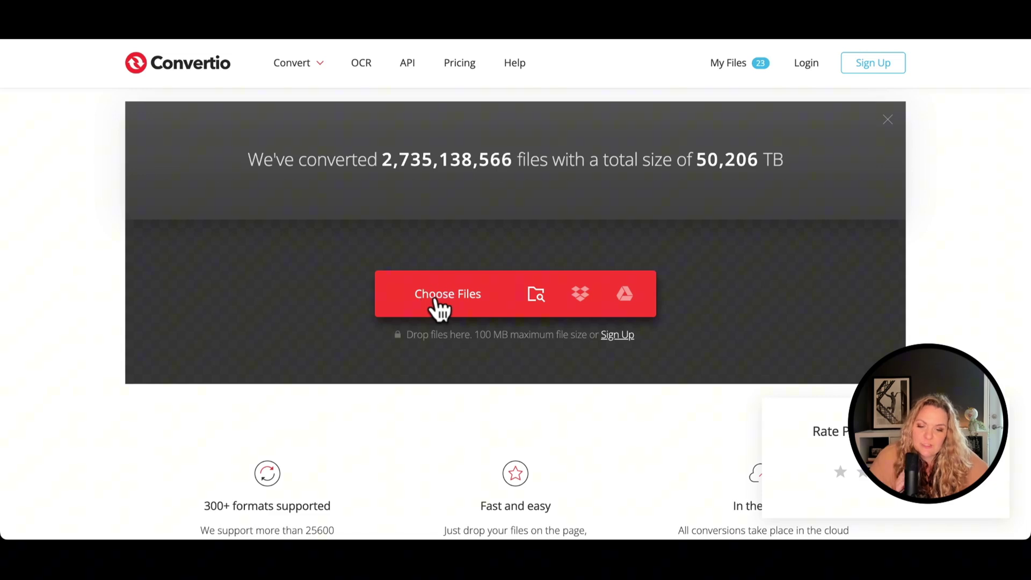
Step: Convert the logo PNG to SVG on Convertio and download the SVG file
{"action": "left_click", "coordinate": [440, 305]}
{"action": "left_click", "coordinate": [141, 145]}
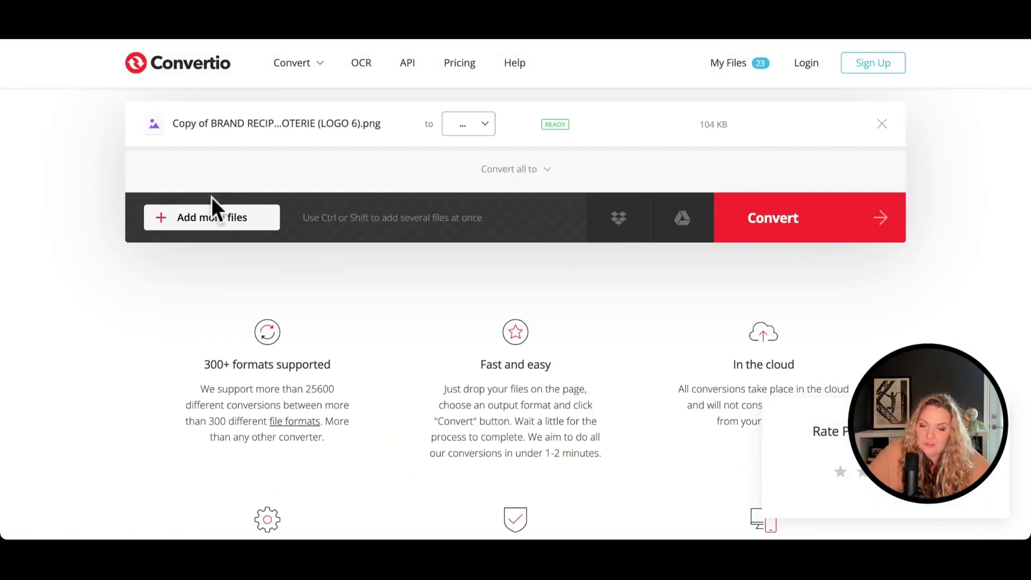
{"action": "left_click", "coordinate": [485, 126]}
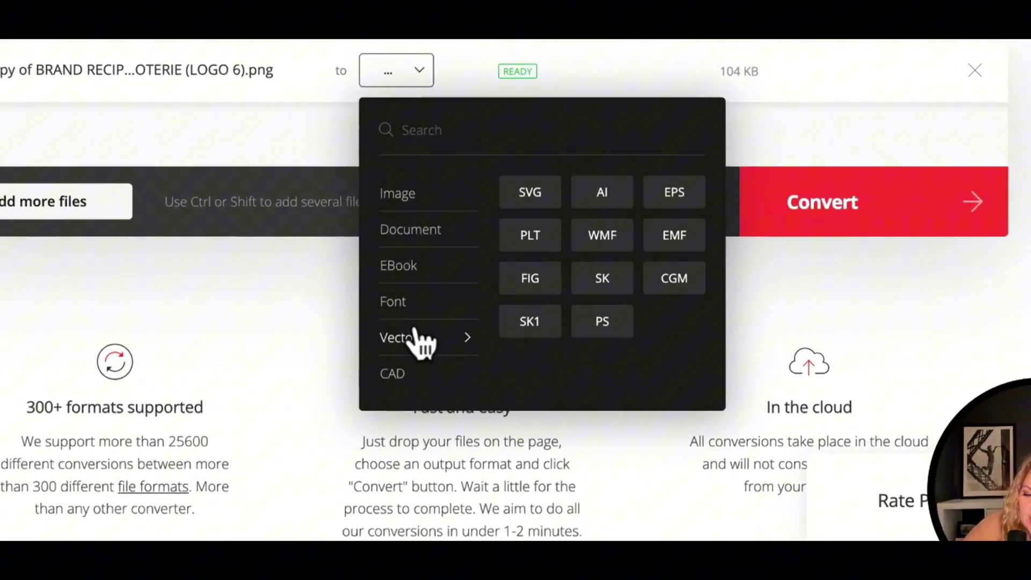
{"action": "mouse_move", "coordinate": [402, 346]}
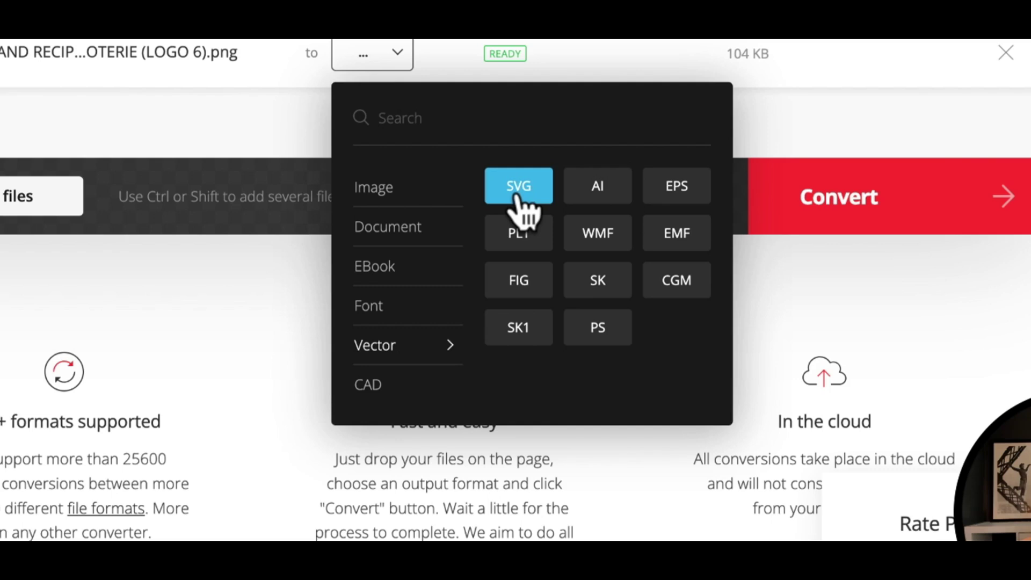
{"action": "left_click", "coordinate": [519, 187]}
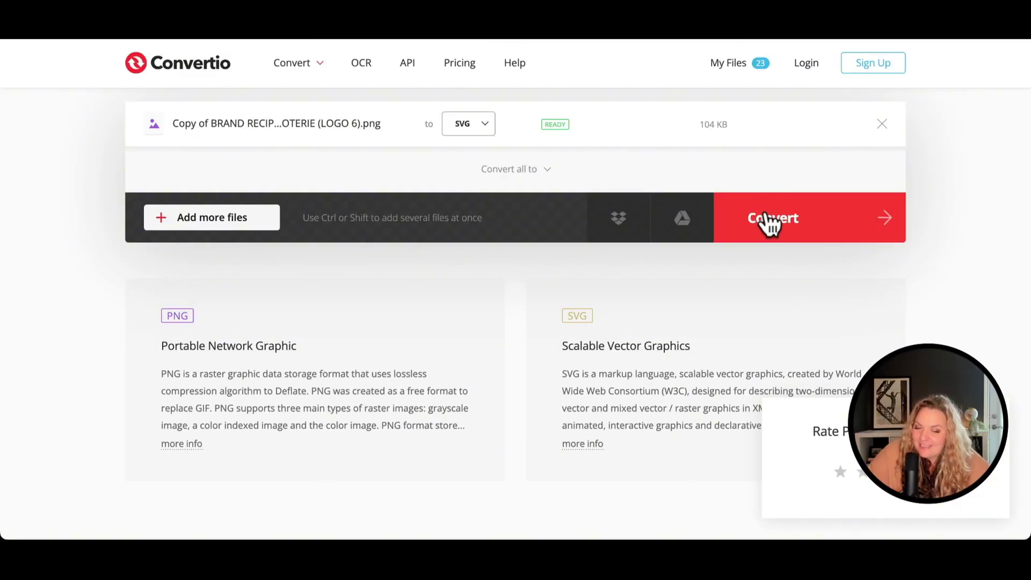
{"action": "left_click", "coordinate": [769, 217]}
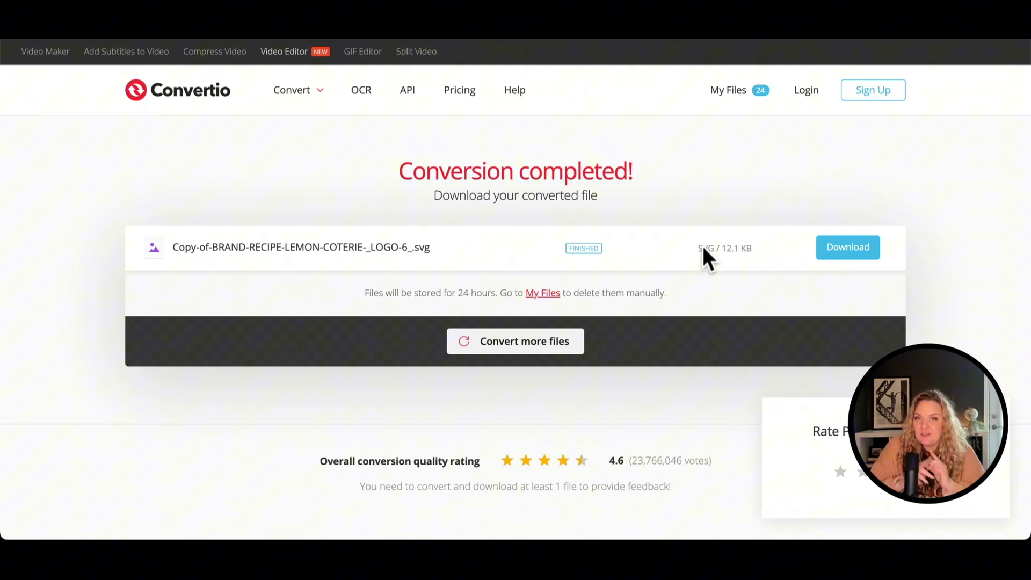
{"action": "left_click", "coordinate": [844, 247]}
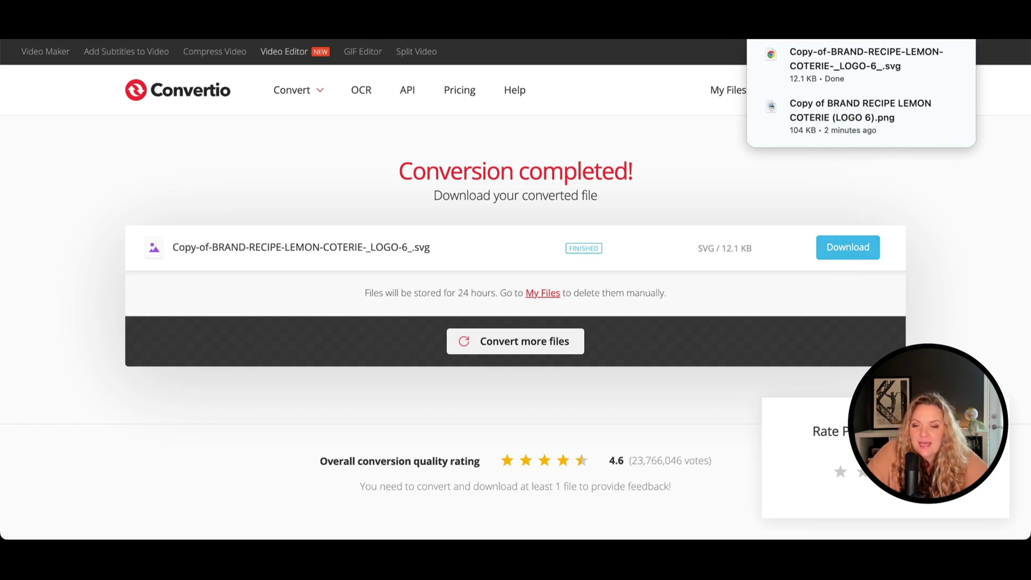
{"action": "left_click", "coordinate": [242, 32]}
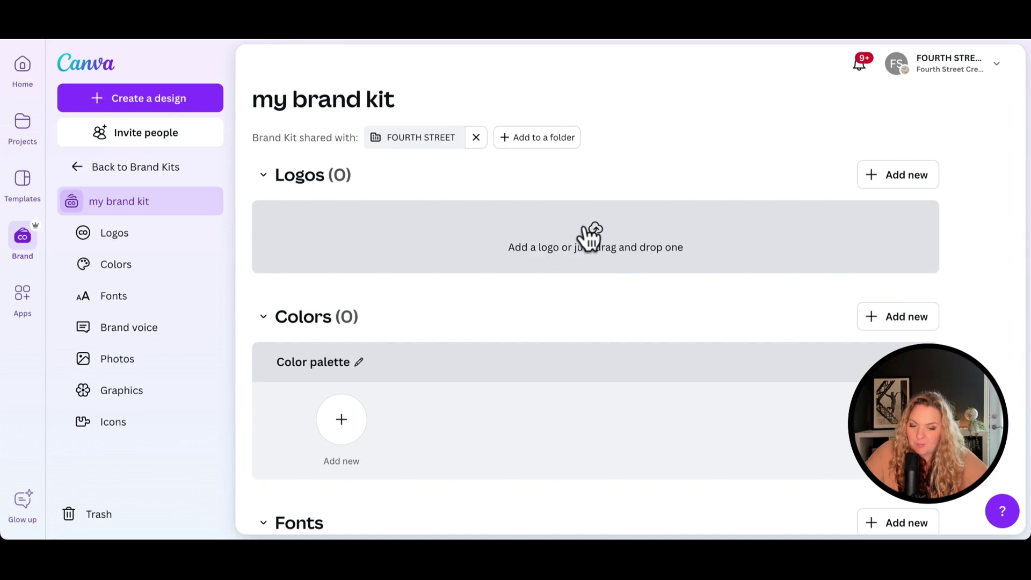
Step: Upload the SVG and PNG Lemon Coterie logos to the brand kit, then return to the photo post
{"action": "left_click", "coordinate": [591, 238]}
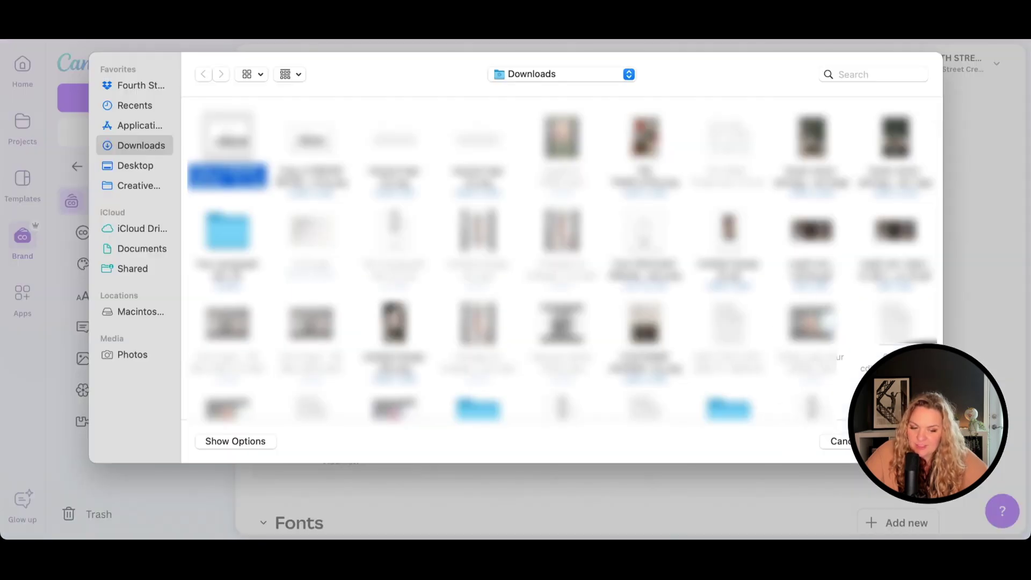
{"action": "double_click", "coordinate": [227, 175]}
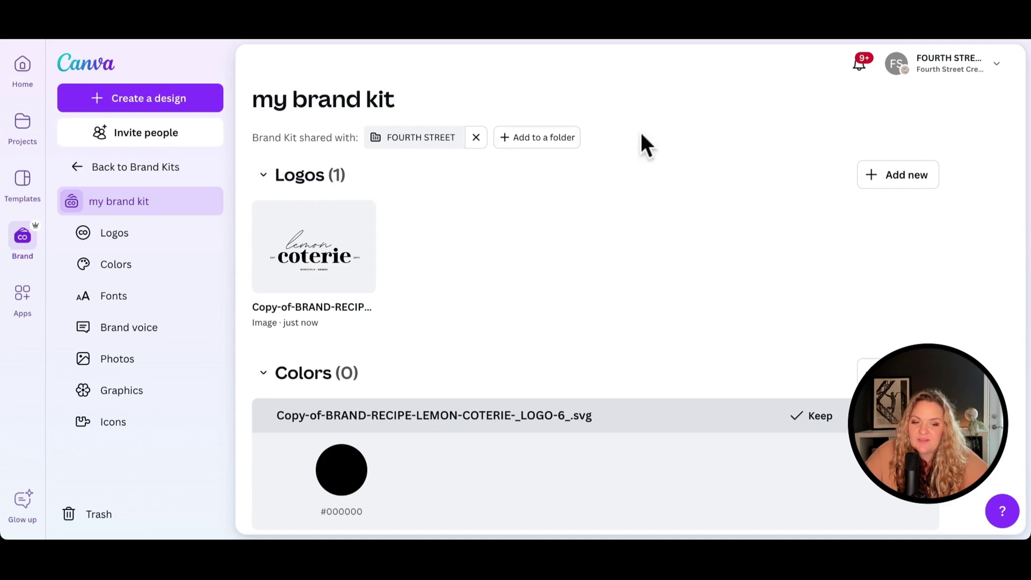
{"action": "left_click", "coordinate": [894, 175]}
{"action": "left_click", "coordinate": [886, 260]}
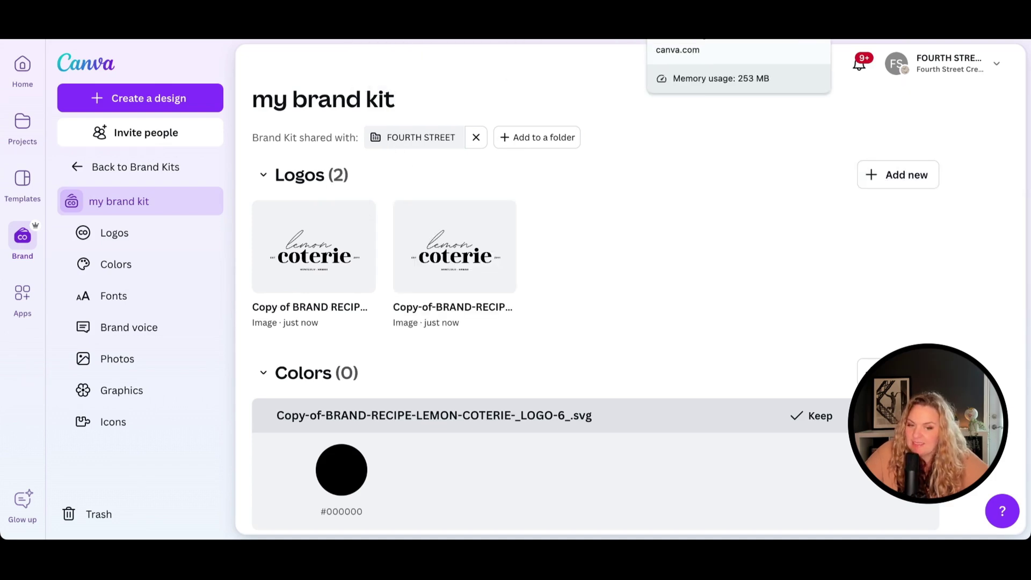
{"action": "left_click", "coordinate": [702, 40]}
{"action": "left_click", "coordinate": [677, 41]}
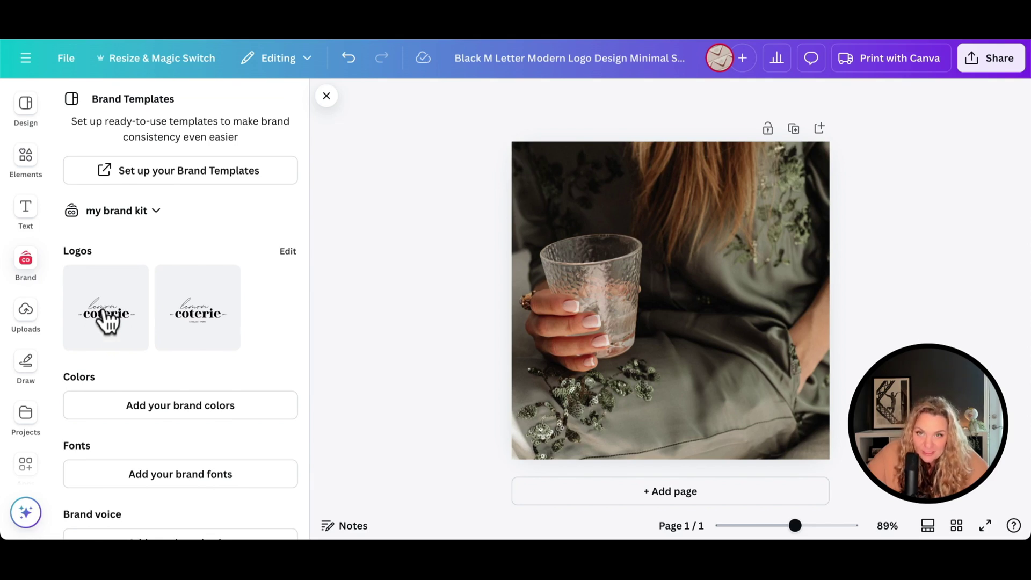
Step: Try the first brand logo on the post and delete it, then place and enlarge the second
{"action": "left_click", "coordinate": [107, 318]}
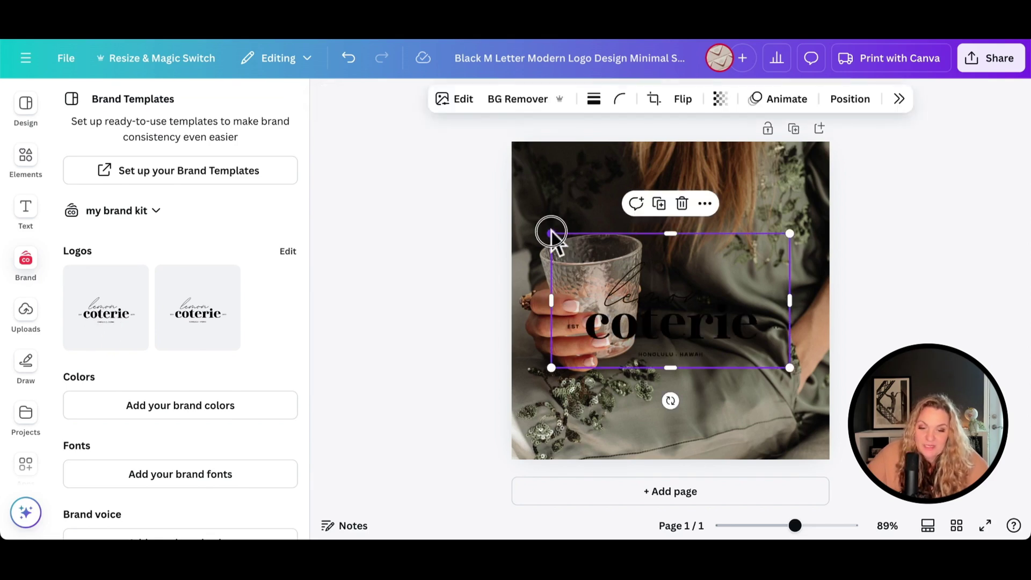
{"action": "mouse_move", "coordinate": [552, 234]}
{"action": "left_mouse_down"}
{"action": "mouse_move", "coordinate": [714, 326]}
{"action": "mouse_move", "coordinate": [741, 368]}
{"action": "mouse_move", "coordinate": [735, 403]}
{"action": "mouse_move", "coordinate": [680, 367]}
{"action": "left_mouse_up"}
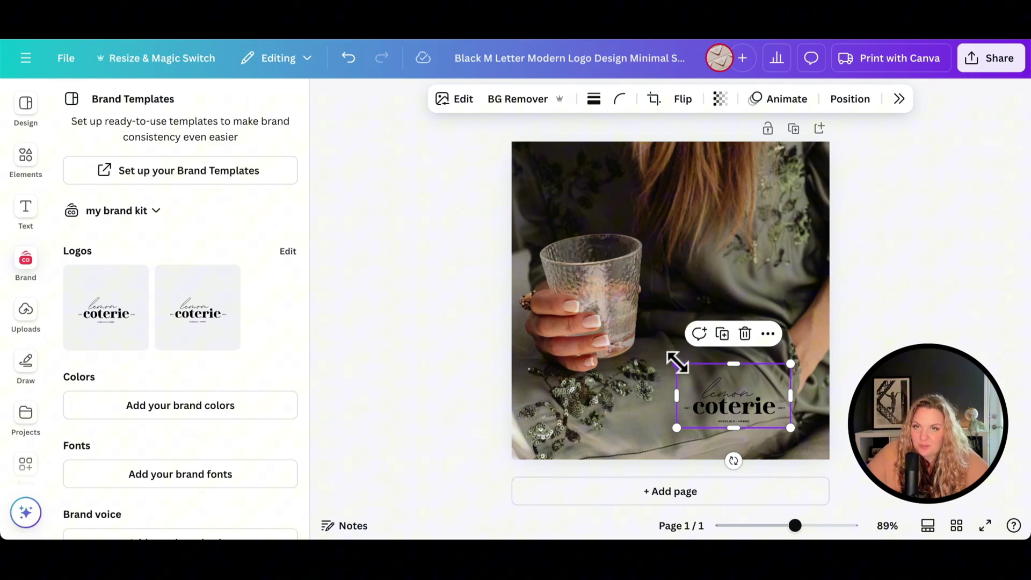
{"action": "left_click_drag", "start_coordinate": [676, 364], "coordinate": [702, 378]}
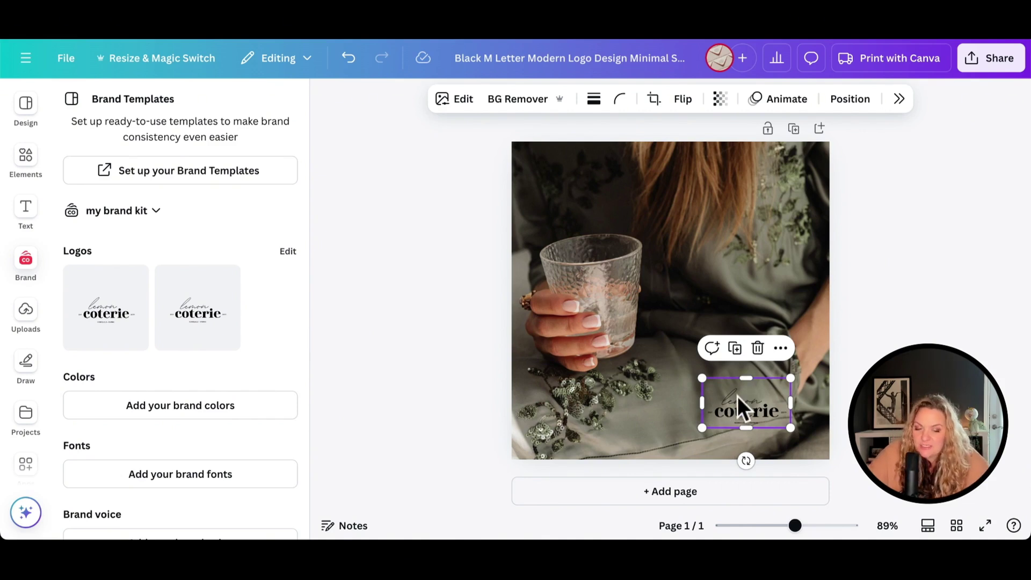
{"action": "key", "text": "Delete"}
{"action": "left_click", "coordinate": [198, 313]}
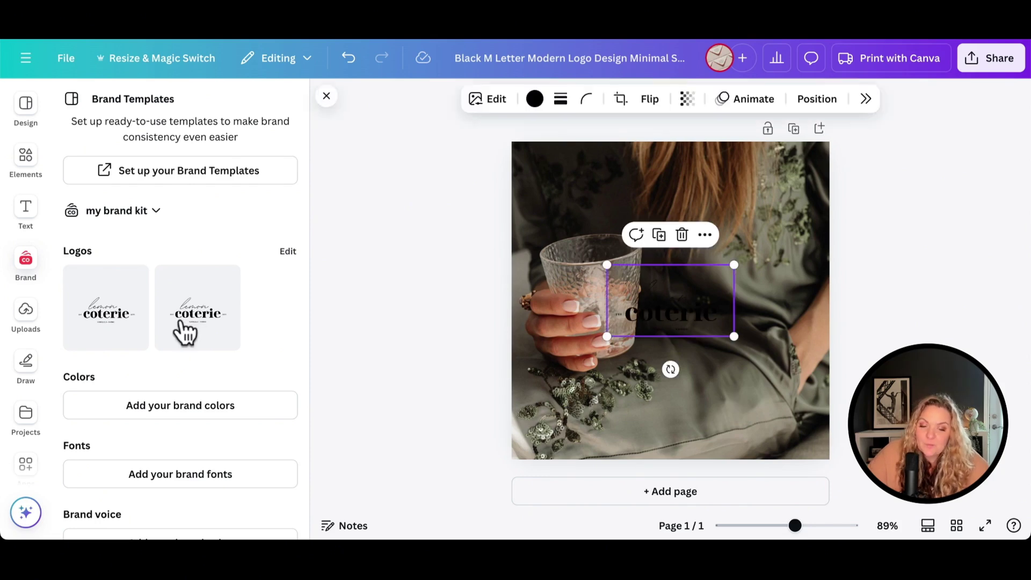
{"action": "left_click_drag", "start_coordinate": [735, 338], "coordinate": [777, 362]}
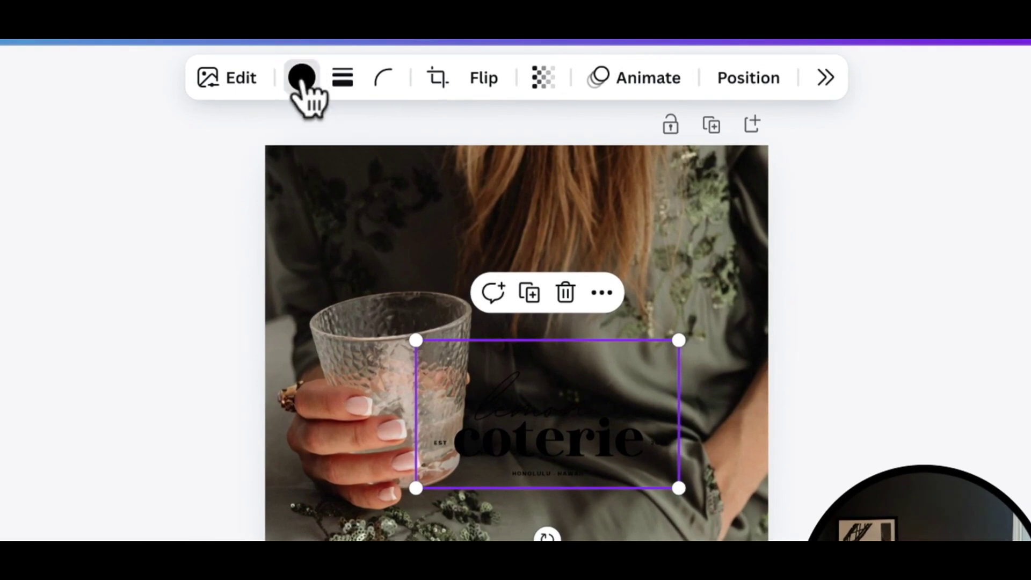
Step: Recolour the logo red, pink, orange, grey, black and teal, then delete it
{"action": "left_click", "coordinate": [302, 78]}
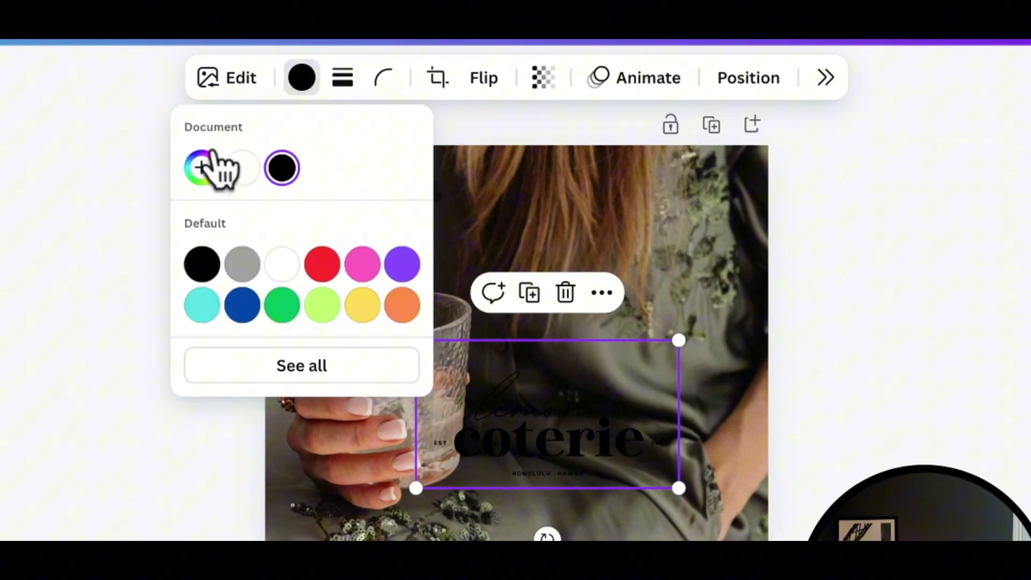
{"action": "left_click", "coordinate": [322, 264]}
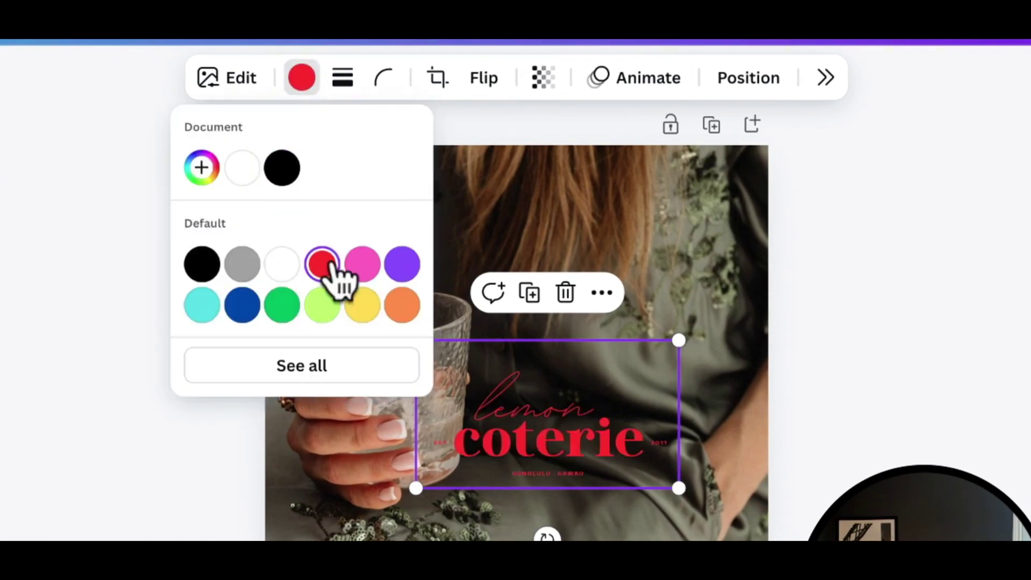
{"action": "left_click", "coordinate": [363, 264]}
{"action": "left_click", "coordinate": [402, 305]}
{"action": "left_click", "coordinate": [522, 218]}
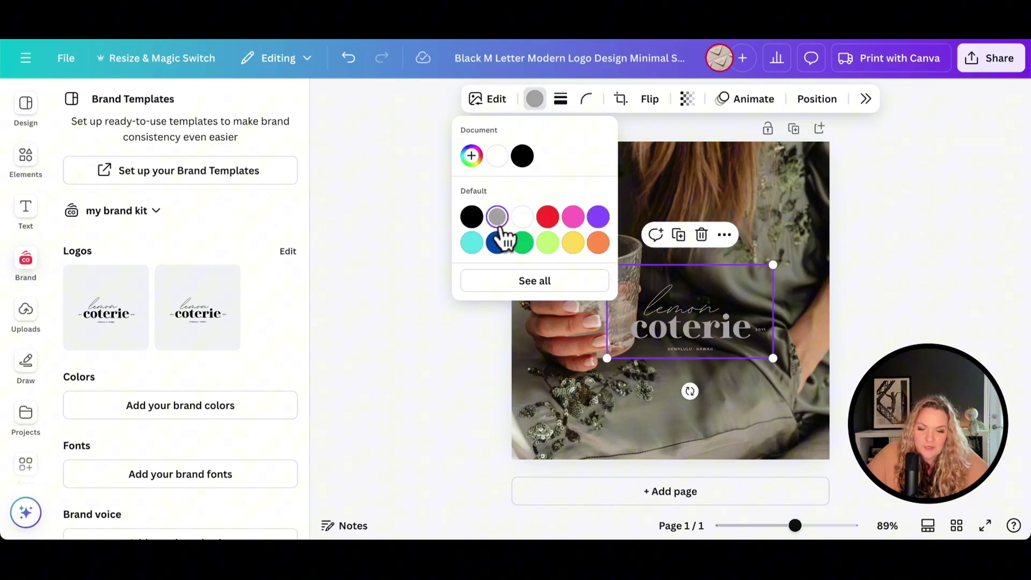
{"action": "left_click", "coordinate": [471, 218]}
{"action": "left_click", "coordinate": [472, 242]}
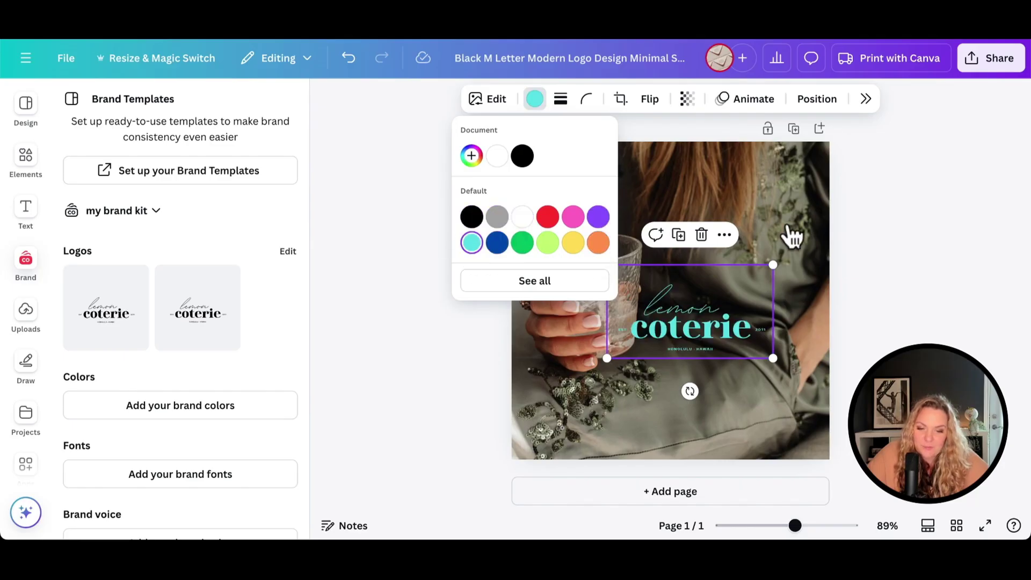
{"action": "left_click", "coordinate": [819, 216]}
{"action": "key", "text": "Delete"}
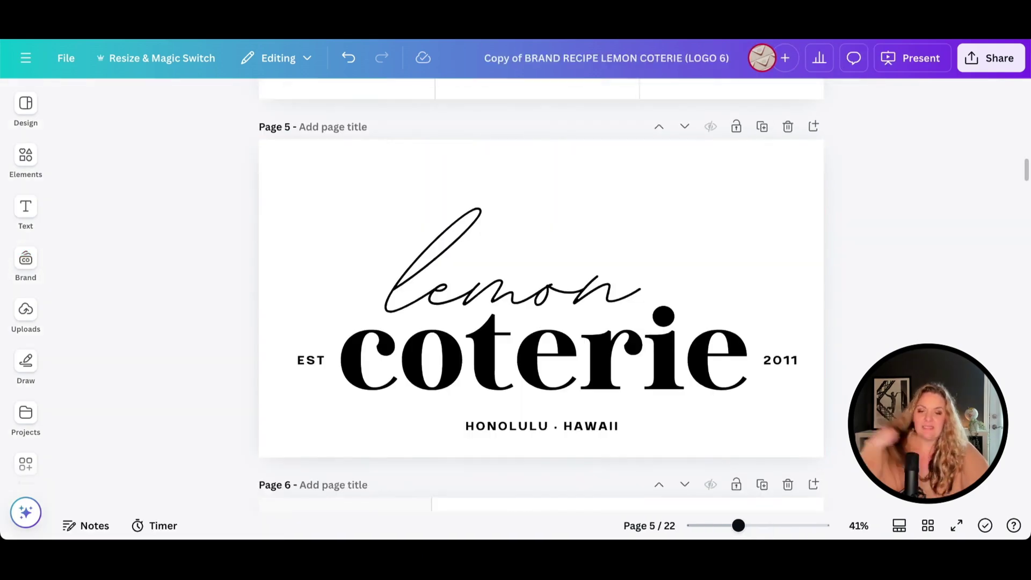
{"action": "scroll", "coordinate": [335, 249], "scroll_direction": "up", "scroll_amount": 10}
{"action": "scroll", "coordinate": [336, 248], "scroll_direction": "up", "scroll_amount": 5}
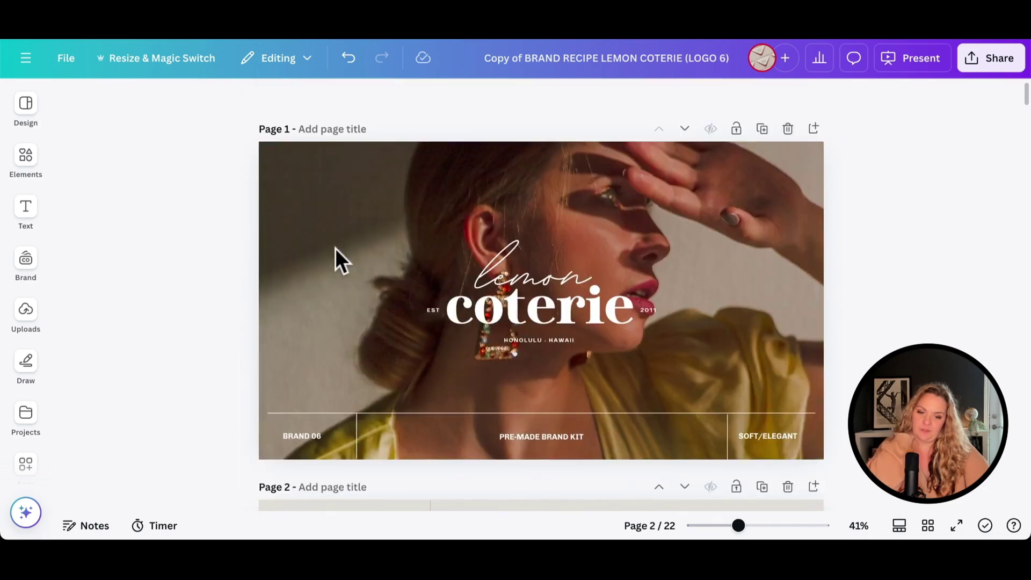
{"action": "scroll", "coordinate": [469, 259], "scroll_direction": "down", "scroll_amount": 10}
{"action": "scroll", "coordinate": [468, 259], "scroll_direction": "down", "scroll_amount": 5}
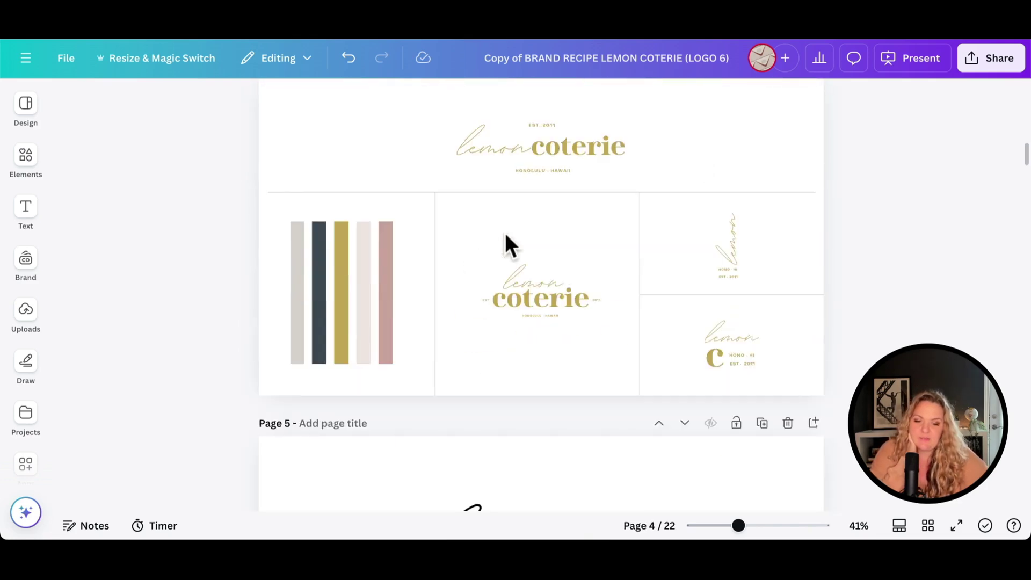
Step: Remove the suggested #000000 colours from the uploaded logos in the brand kit
{"action": "left_click_drag", "start_coordinate": [603, 324], "coordinate": [607, 329]}
{"action": "left_click_drag", "start_coordinate": [688, 214], "coordinate": [745, 270]}
{"action": "left_click_drag", "start_coordinate": [673, 317], "coordinate": [778, 367]}
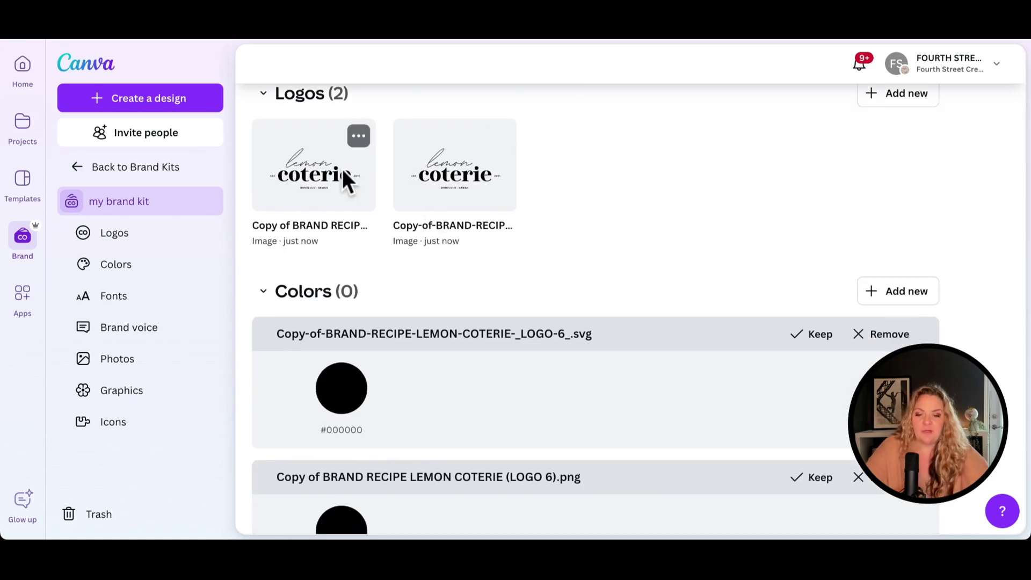
{"action": "scroll", "coordinate": [590, 168], "scroll_direction": "down", "scroll_amount": 3}
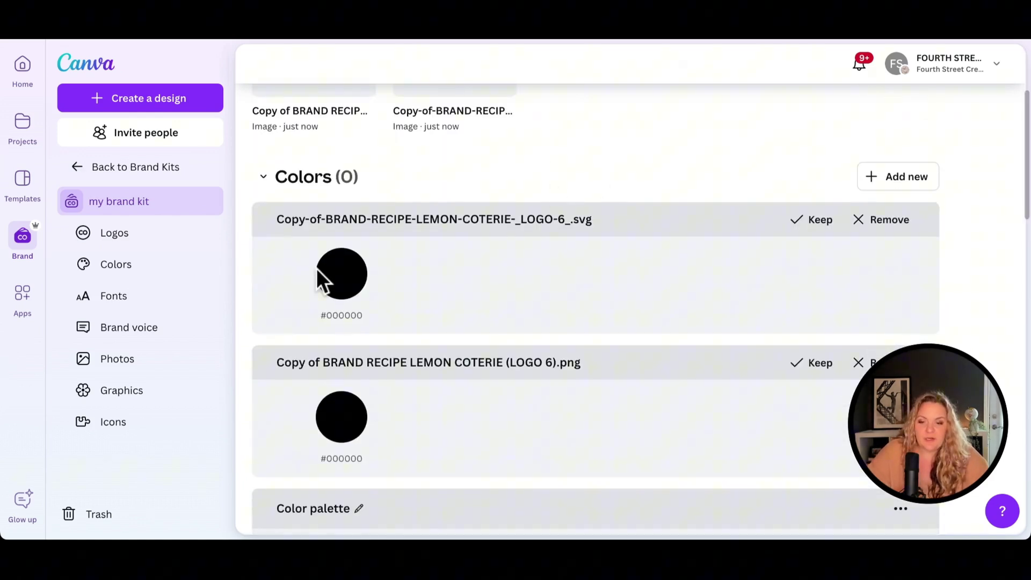
{"action": "left_click", "coordinate": [880, 219]}
{"action": "scroll", "coordinate": [363, 241], "scroll_direction": "down", "scroll_amount": 2}
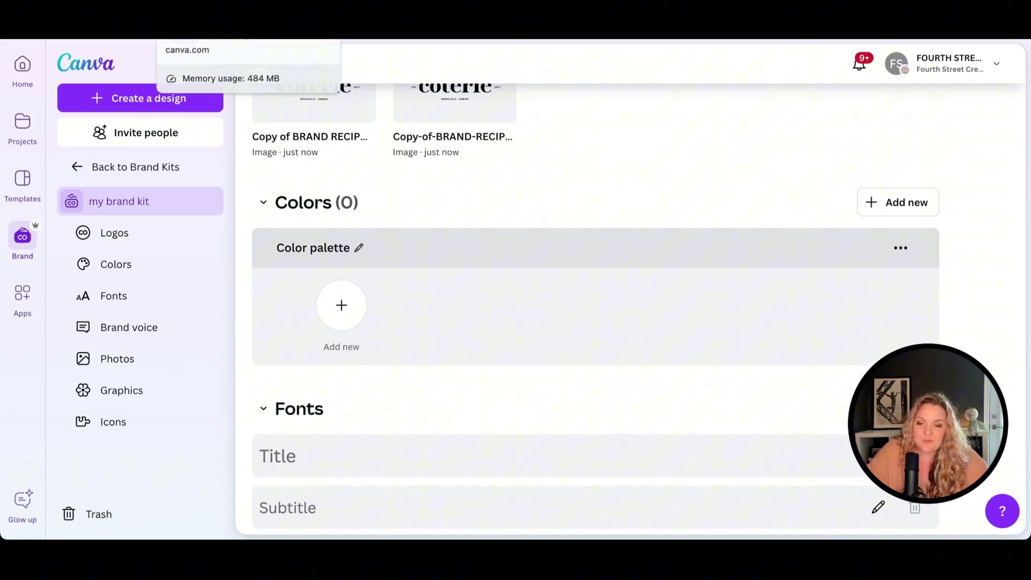
Step: Copy the template's gold MAIN swatch hex into a new brand kit colour
{"action": "key", "text": "ctrl+Tab"}
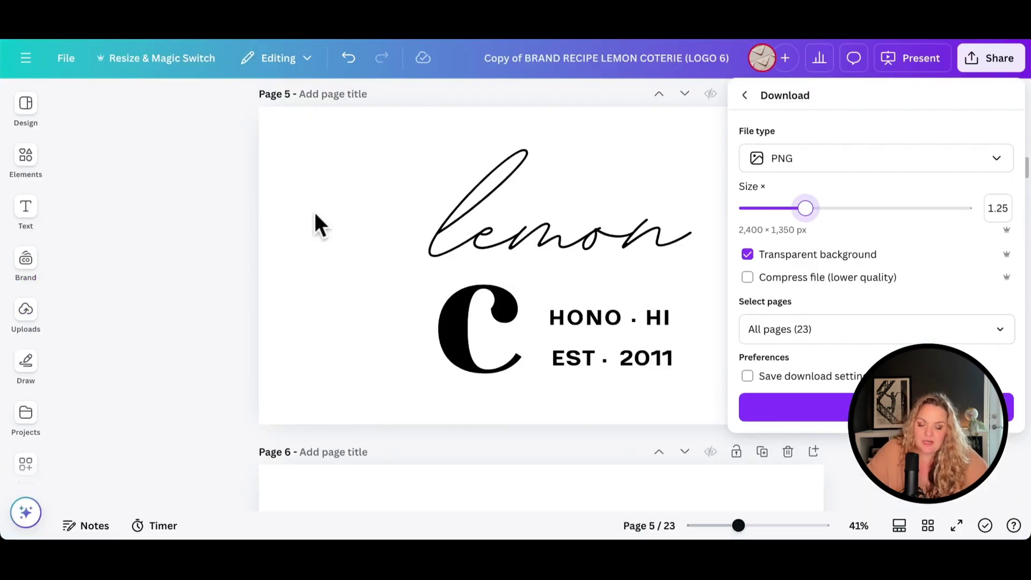
{"action": "left_click", "coordinate": [314, 227]}
{"action": "scroll", "coordinate": [365, 239], "scroll_direction": "down", "scroll_amount": 5}
{"action": "scroll", "coordinate": [365, 239], "scroll_direction": "down", "scroll_amount": 5}
{"action": "scroll", "coordinate": [365, 239], "scroll_direction": "down", "scroll_amount": 5}
{"action": "scroll", "coordinate": [366, 240], "scroll_direction": "down", "scroll_amount": 5}
{"action": "scroll", "coordinate": [365, 239], "scroll_direction": "down", "scroll_amount": 4}
{"action": "left_click", "coordinate": [301, 284]}
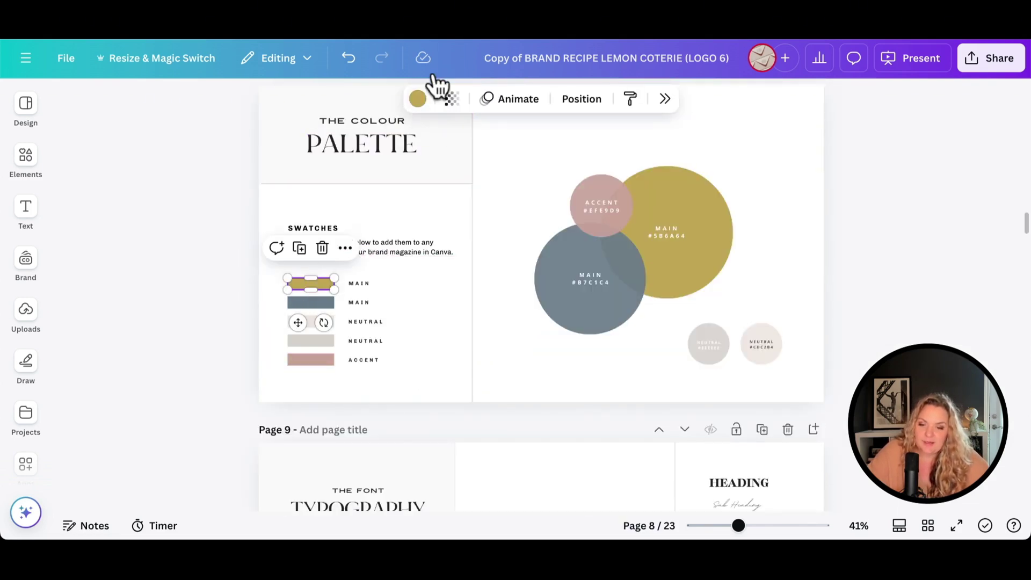
{"action": "left_click", "coordinate": [417, 99]}
{"action": "left_click", "coordinate": [355, 155]}
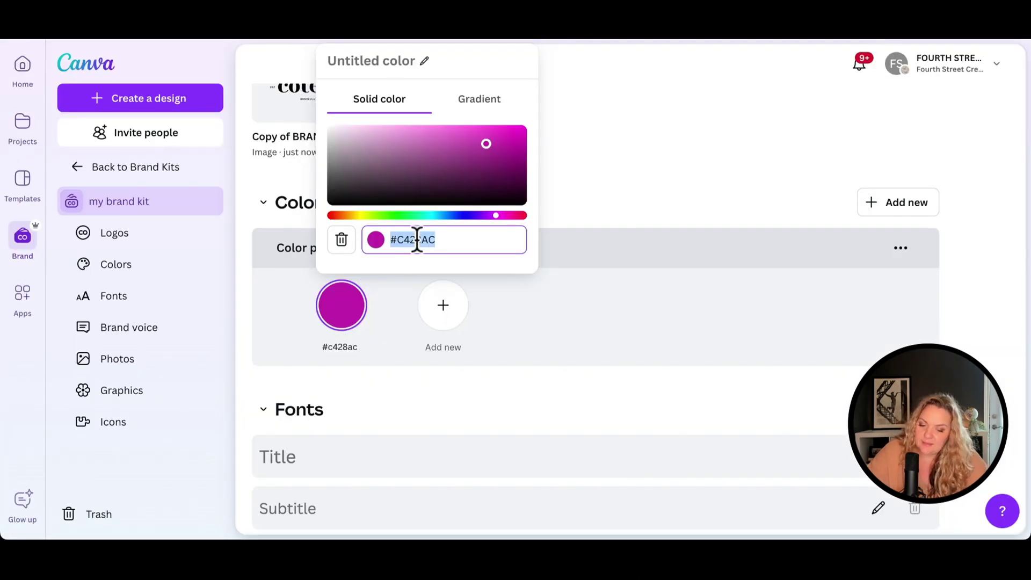
{"action": "type", "text": "#C4A959"}
{"action": "left_click", "coordinate": [411, 320]}
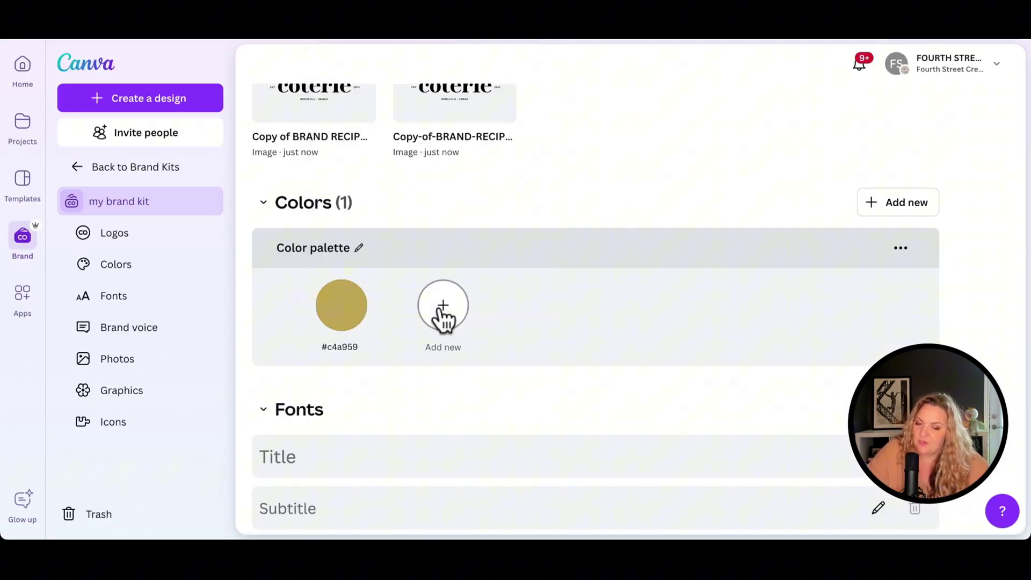
{"action": "scroll", "coordinate": [411, 186], "scroll_direction": "down", "scroll_amount": 4}
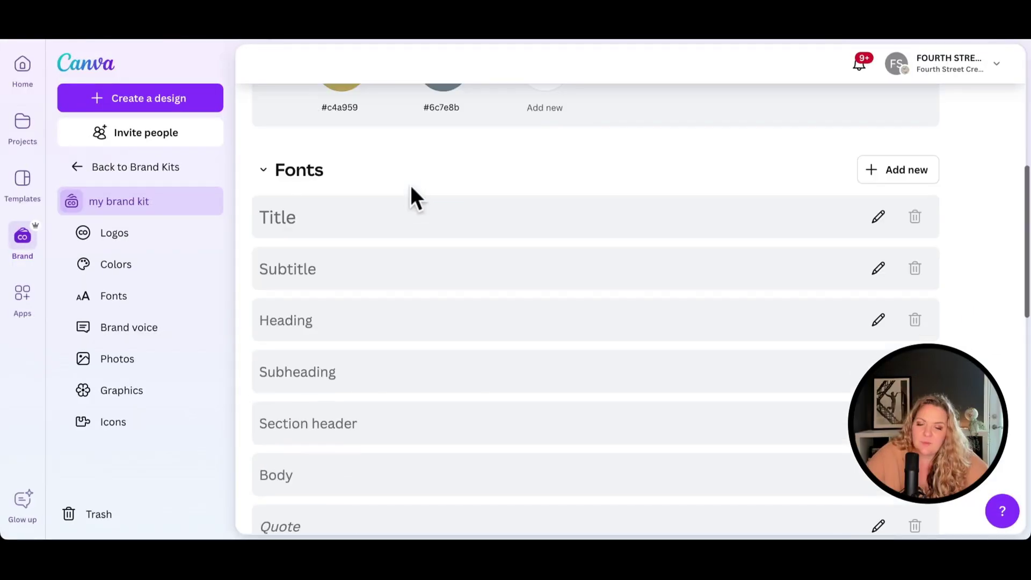
Step: Browse Title font choices and font-upload options unchanged, then open the empty brand voice box
{"action": "left_click", "coordinate": [878, 218]}
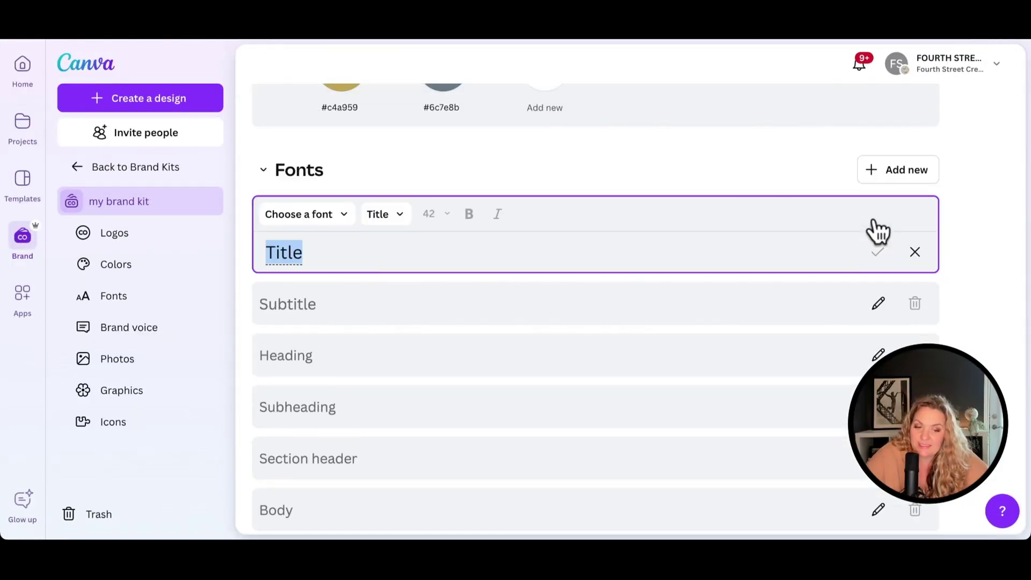
{"action": "left_click", "coordinate": [322, 214]}
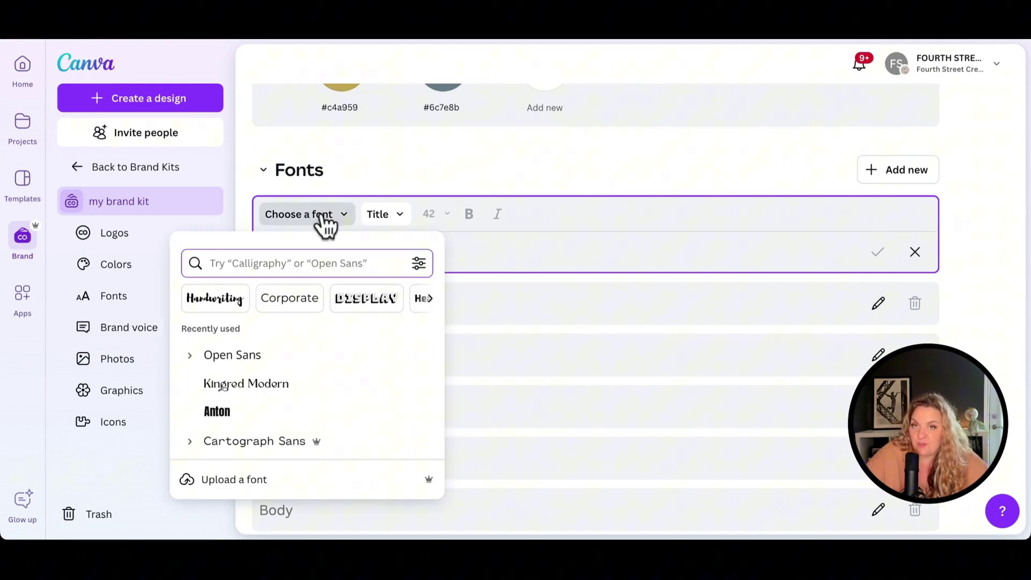
{"action": "left_click", "coordinate": [523, 174]}
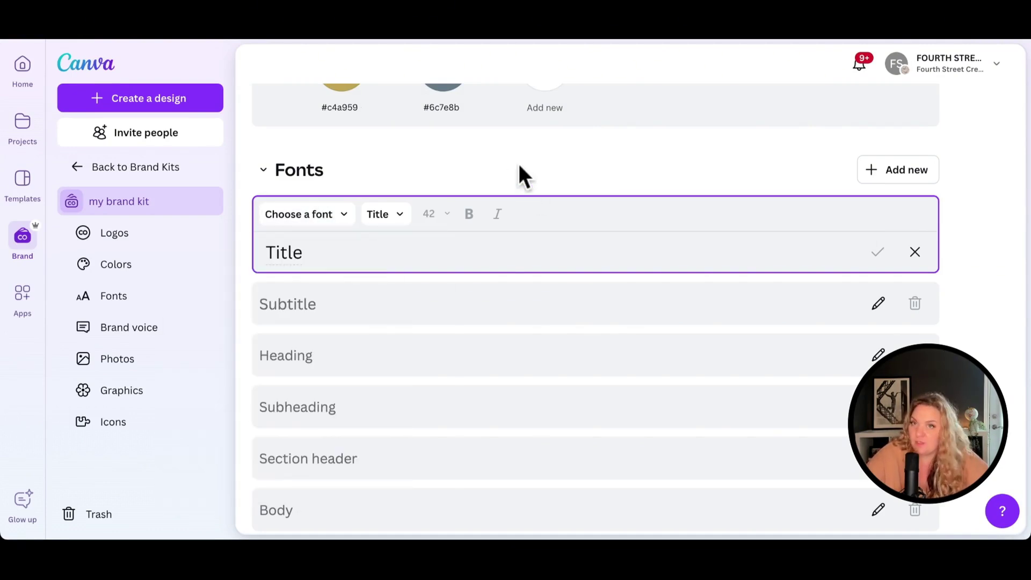
{"action": "left_click", "coordinate": [874, 176]}
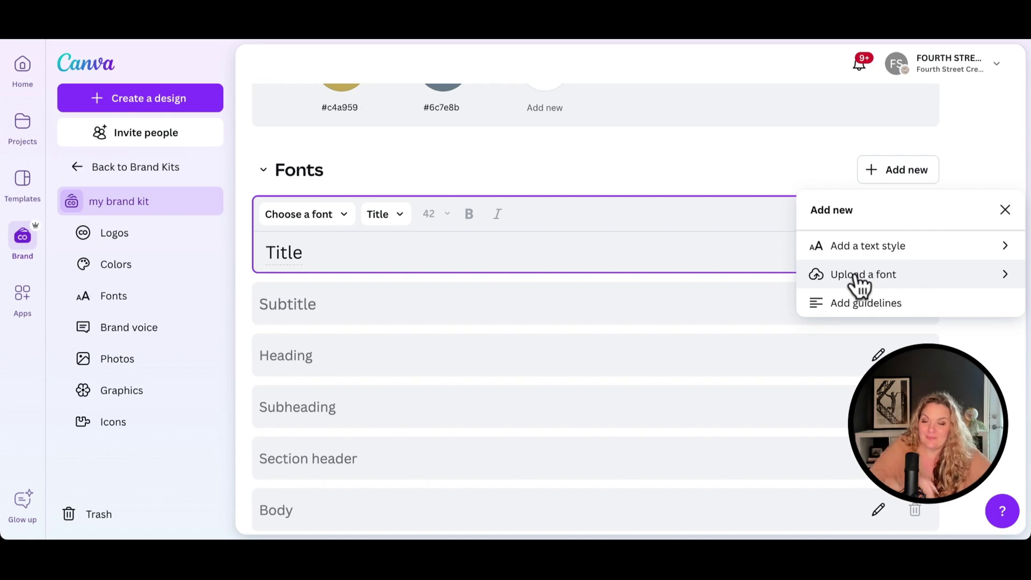
{"action": "left_click", "coordinate": [426, 318]}
{"action": "scroll", "coordinate": [387, 290], "scroll_direction": "down", "scroll_amount": 1}
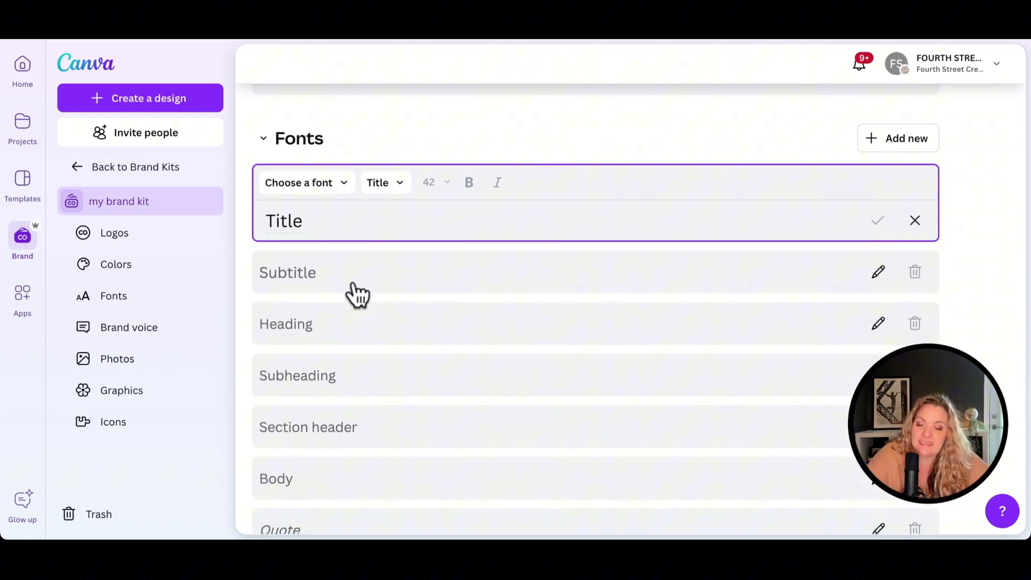
{"action": "scroll", "coordinate": [357, 294], "scroll_direction": "down", "scroll_amount": 1}
{"action": "scroll", "coordinate": [355, 302], "scroll_direction": "down", "scroll_amount": 1}
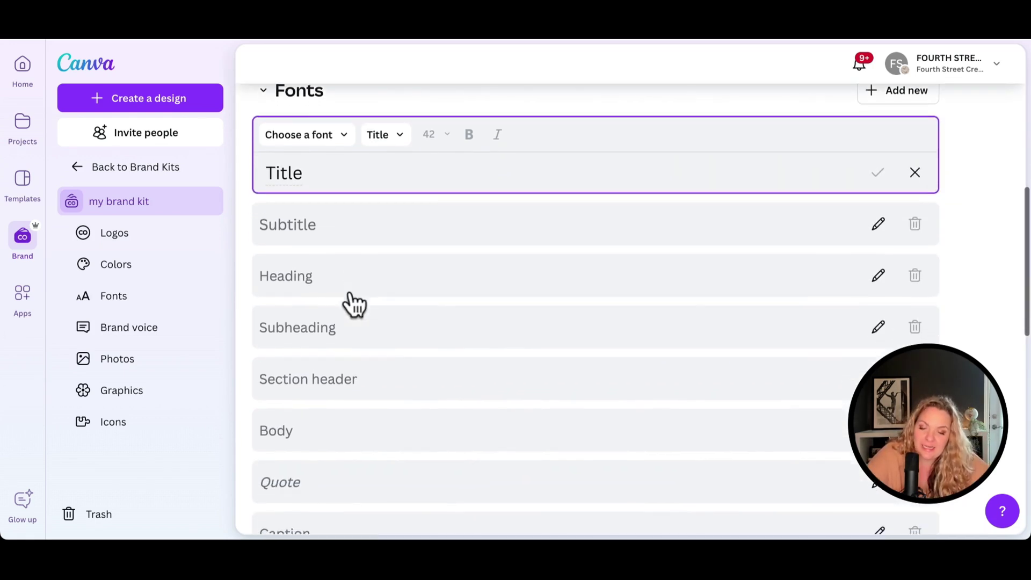
{"action": "scroll", "coordinate": [350, 332], "scroll_direction": "down", "scroll_amount": 1}
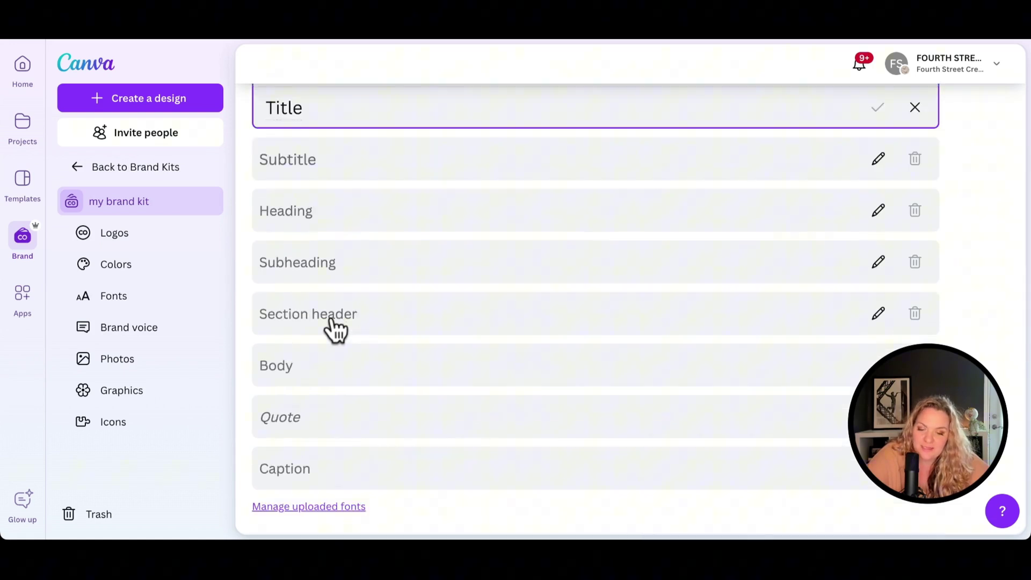
{"action": "scroll", "coordinate": [336, 330], "scroll_direction": "down", "scroll_amount": 2}
{"action": "scroll", "coordinate": [336, 330], "scroll_direction": "up", "scroll_amount": 2}
{"action": "scroll", "coordinate": [336, 330], "scroll_direction": "up", "scroll_amount": 1}
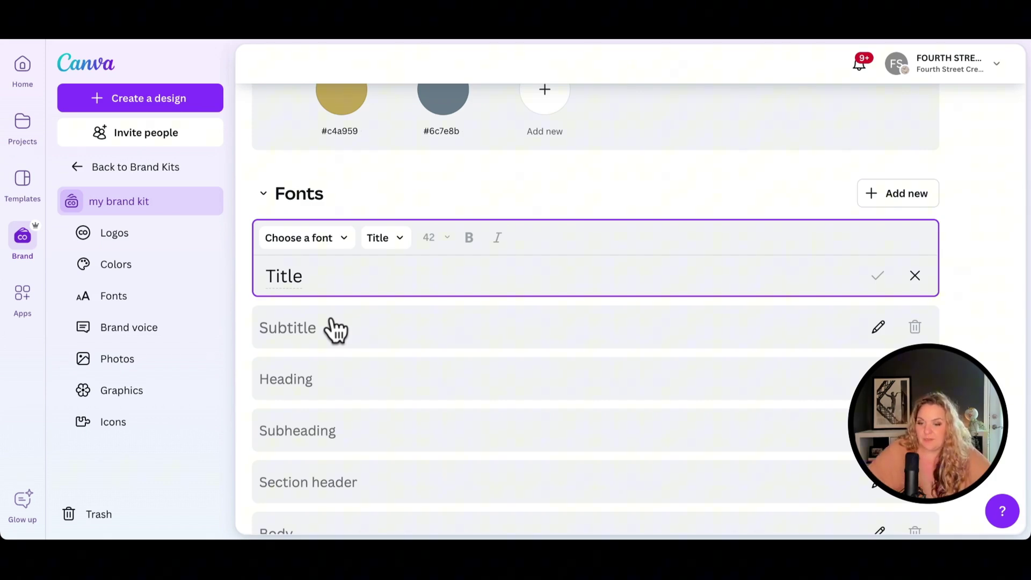
{"action": "scroll", "coordinate": [335, 339], "scroll_direction": "down", "scroll_amount": 2}
{"action": "scroll", "coordinate": [335, 348], "scroll_direction": "down", "scroll_amount": 2}
{"action": "scroll", "coordinate": [333, 346], "scroll_direction": "down", "scroll_amount": 2}
{"action": "scroll", "coordinate": [387, 330], "scroll_direction": "down", "scroll_amount": 1}
{"action": "scroll", "coordinate": [524, 282], "scroll_direction": "down", "scroll_amount": 1}
{"action": "left_click", "coordinate": [595, 345]}
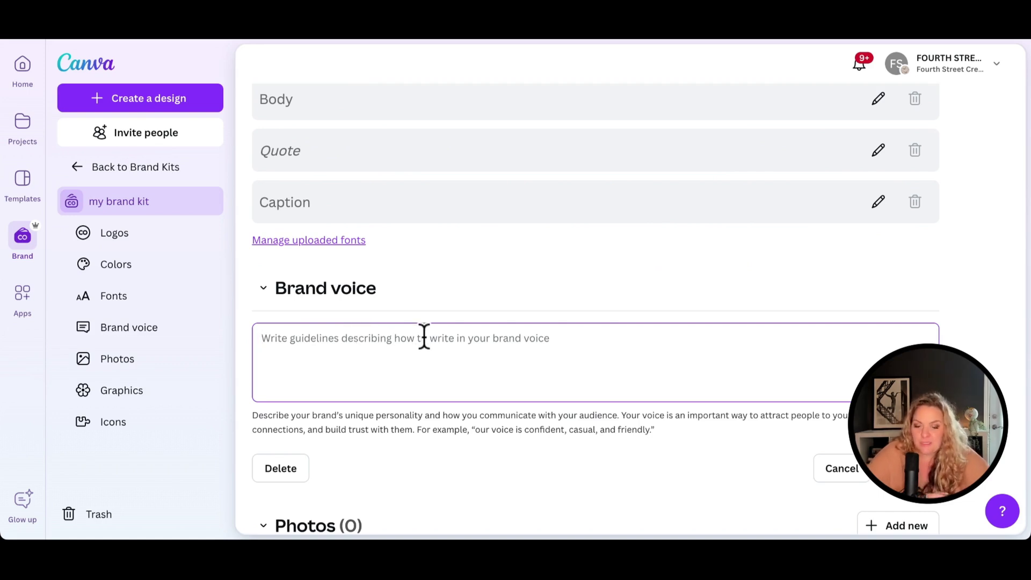
{"action": "type", "text": "fri"}
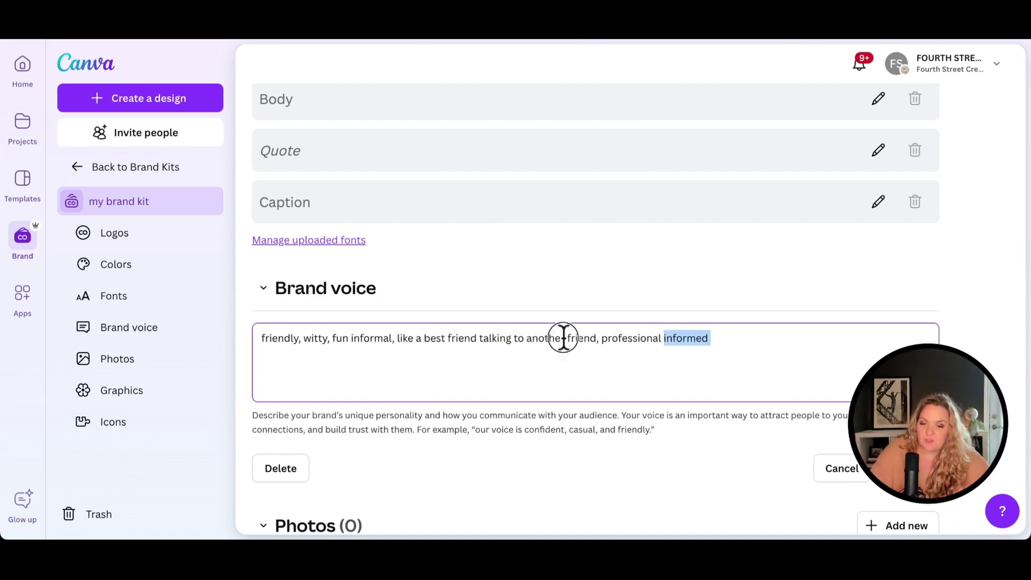
{"action": "left_click_drag", "start_coordinate": [713, 337], "coordinate": [258, 331]}
{"action": "key", "text": "BackSpace"}
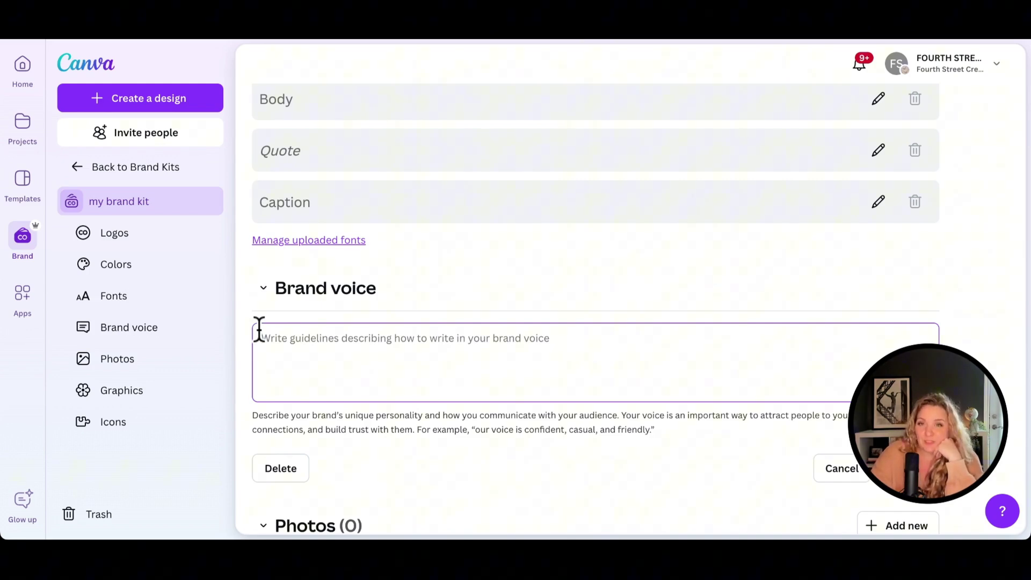
{"action": "scroll", "coordinate": [482, 348], "scroll_direction": "down", "scroll_amount": 3}
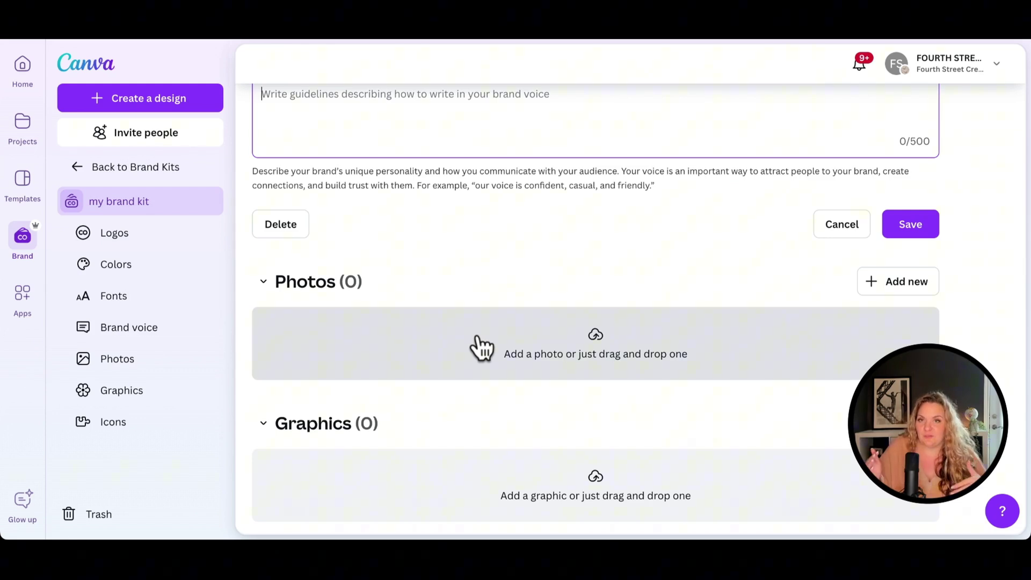
{"action": "scroll", "coordinate": [482, 348], "scroll_direction": "down", "scroll_amount": 3}
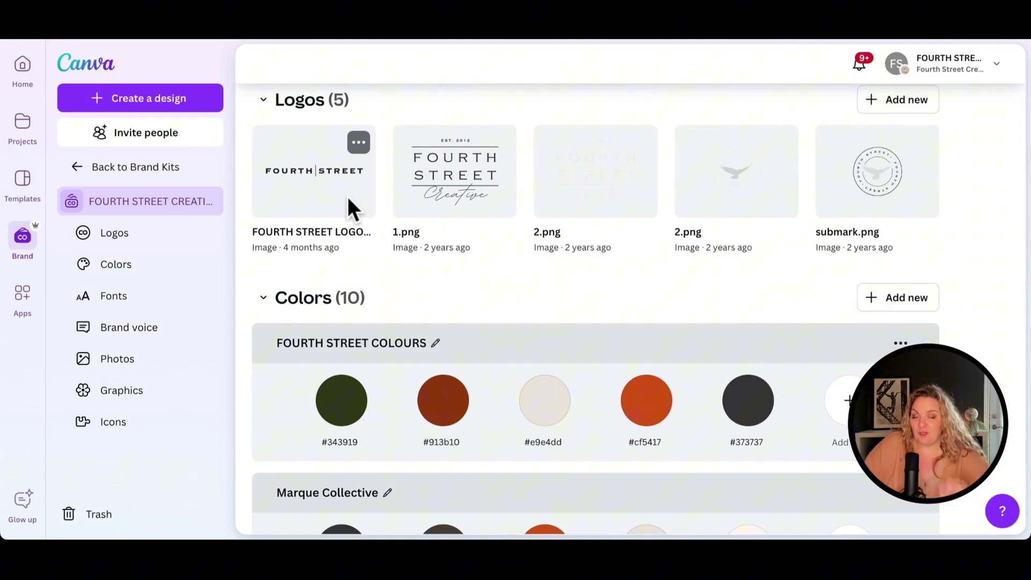
{"action": "scroll", "coordinate": [735, 213], "scroll_direction": "down", "scroll_amount": 2}
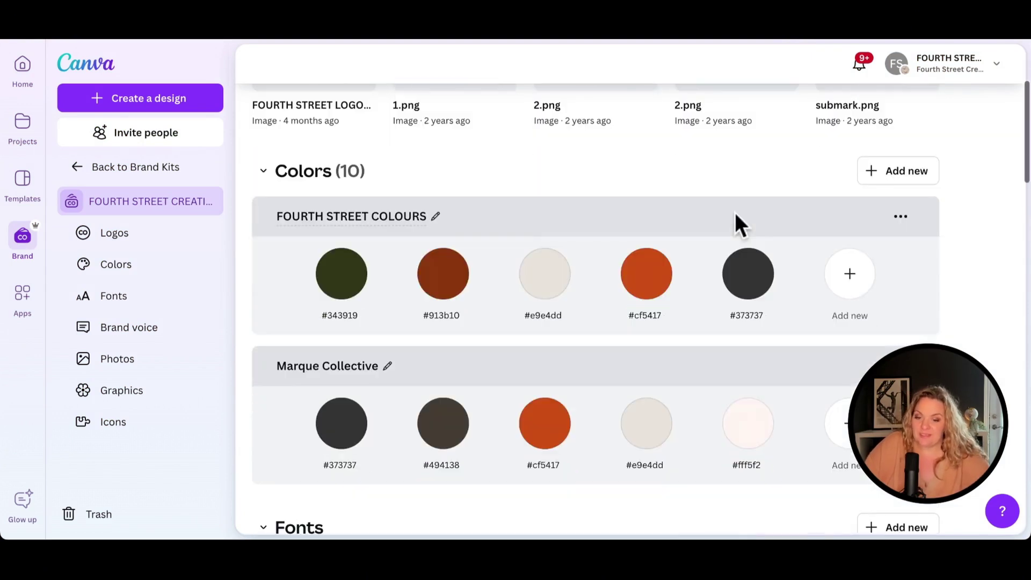
{"action": "scroll", "coordinate": [735, 212], "scroll_direction": "down", "scroll_amount": 1}
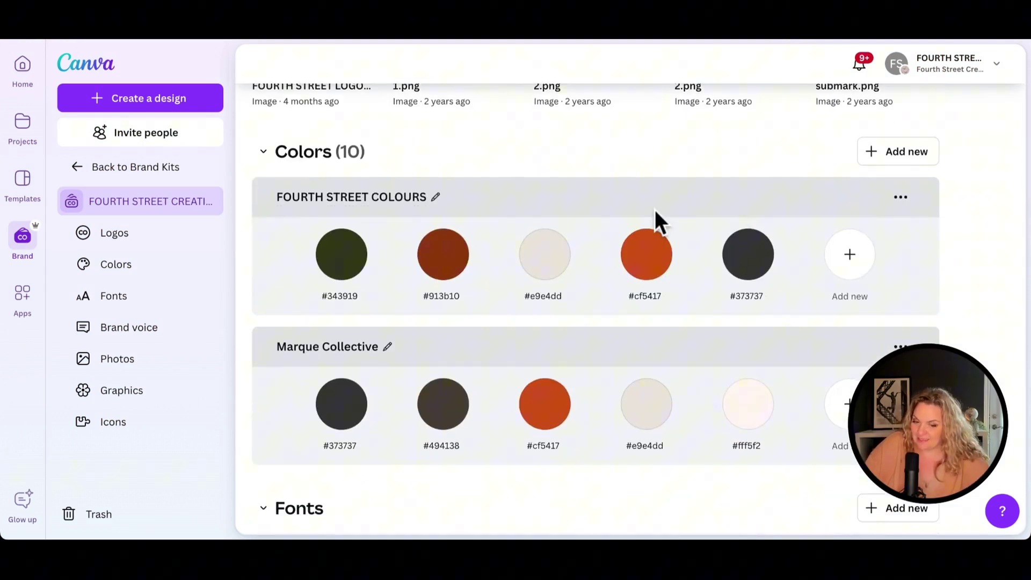
{"action": "scroll", "coordinate": [656, 209], "scroll_direction": "down", "scroll_amount": 1}
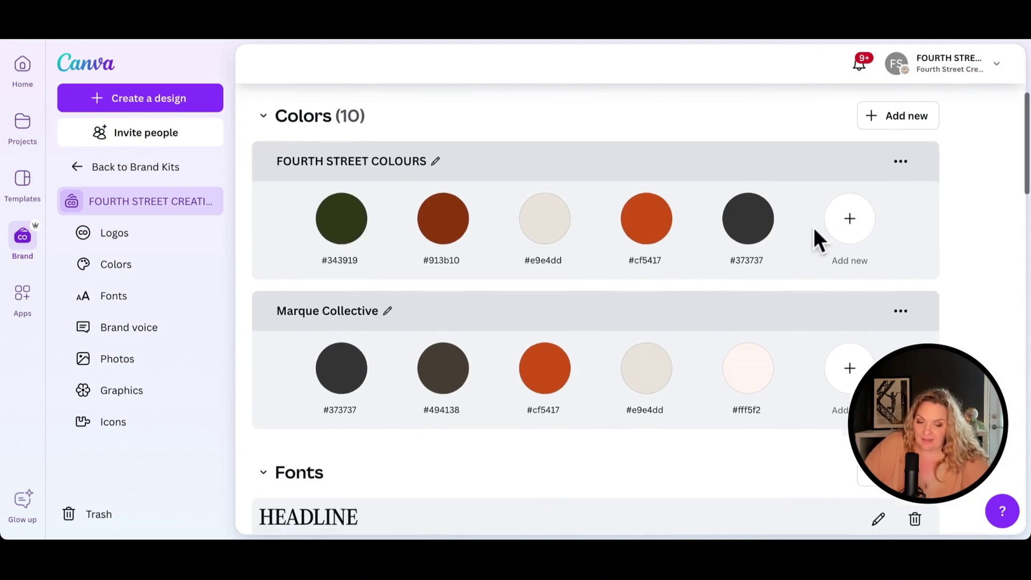
{"action": "scroll", "coordinate": [822, 233], "scroll_direction": "down", "scroll_amount": 5}
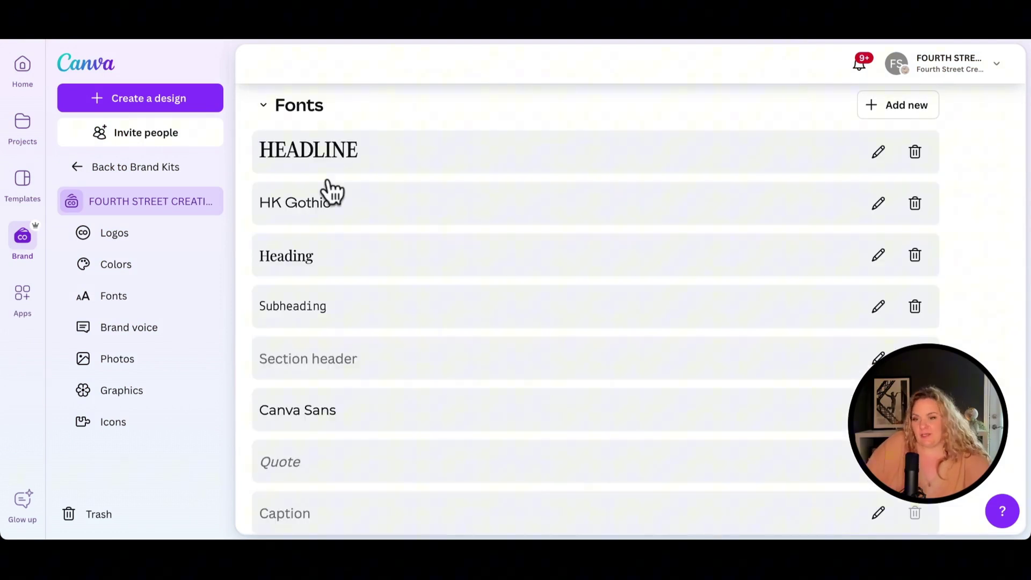
{"action": "scroll", "coordinate": [315, 218], "scroll_direction": "up", "scroll_amount": 1}
{"action": "scroll", "coordinate": [362, 210], "scroll_direction": "up", "scroll_amount": 8}
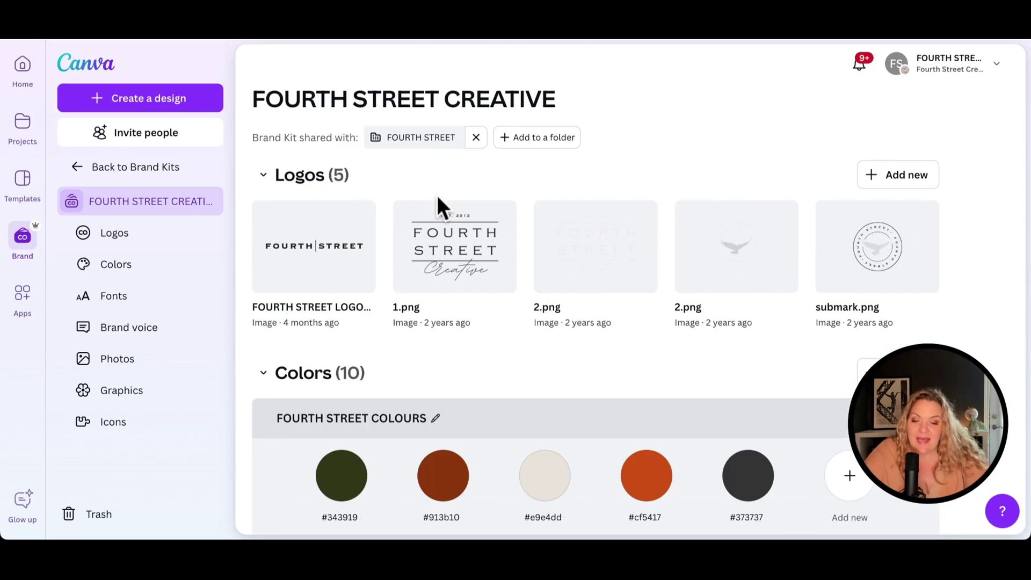
{"action": "scroll", "coordinate": [437, 195], "scroll_direction": "down", "scroll_amount": 3}
{"action": "scroll", "coordinate": [516, 282], "scroll_direction": "up", "scroll_amount": 3}
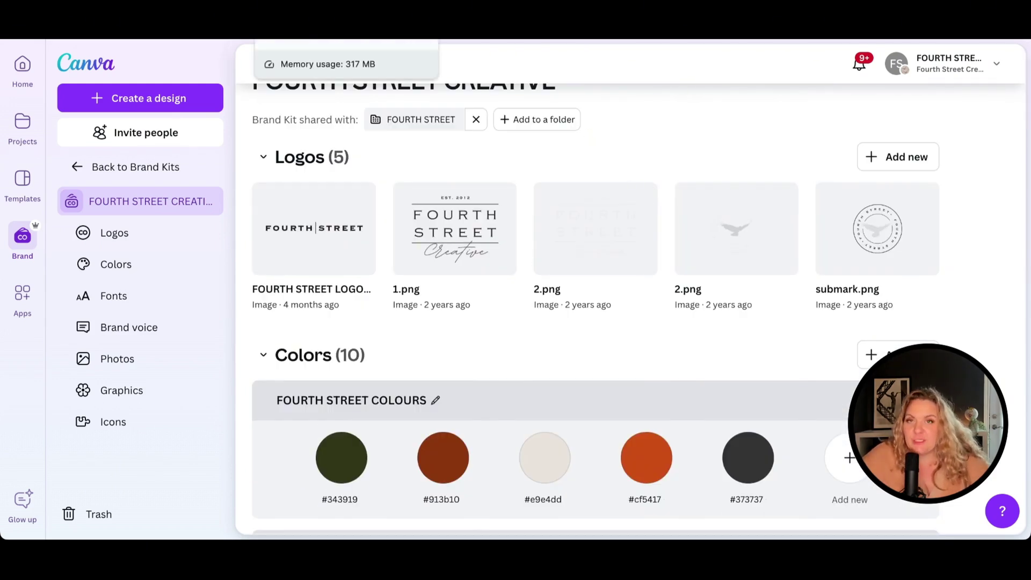
Step: Switch browser tabs to the 5DTC BRAND KIT template design
{"action": "key", "text": "ctrl+Tab"}
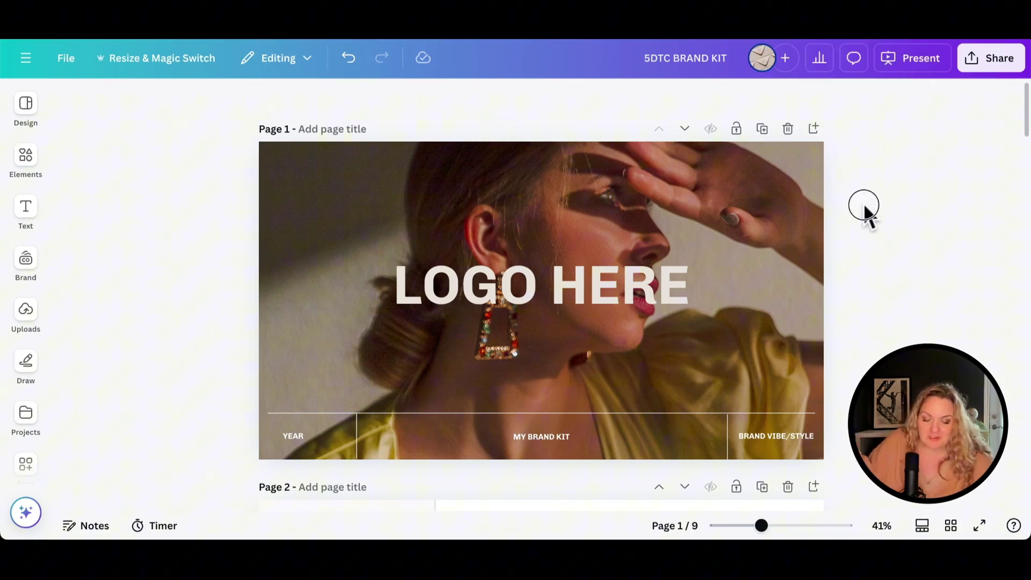
{"action": "scroll", "coordinate": [864, 203], "scroll_direction": "down", "scroll_amount": 1}
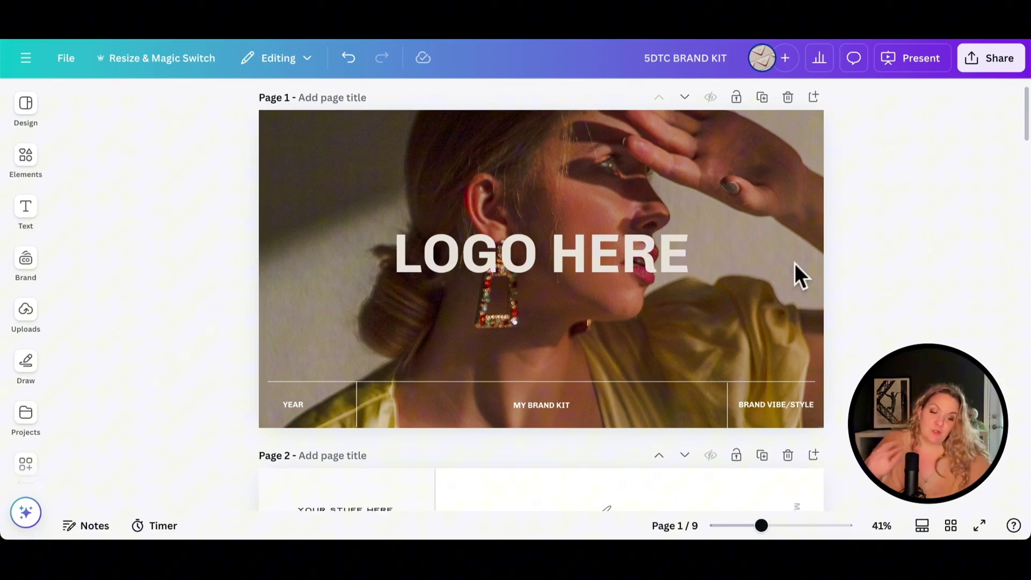
{"action": "scroll", "coordinate": [937, 248], "scroll_direction": "down", "scroll_amount": 2}
{"action": "scroll", "coordinate": [936, 247], "scroll_direction": "down", "scroll_amount": 5}
{"action": "scroll", "coordinate": [937, 247], "scroll_direction": "down", "scroll_amount": 2}
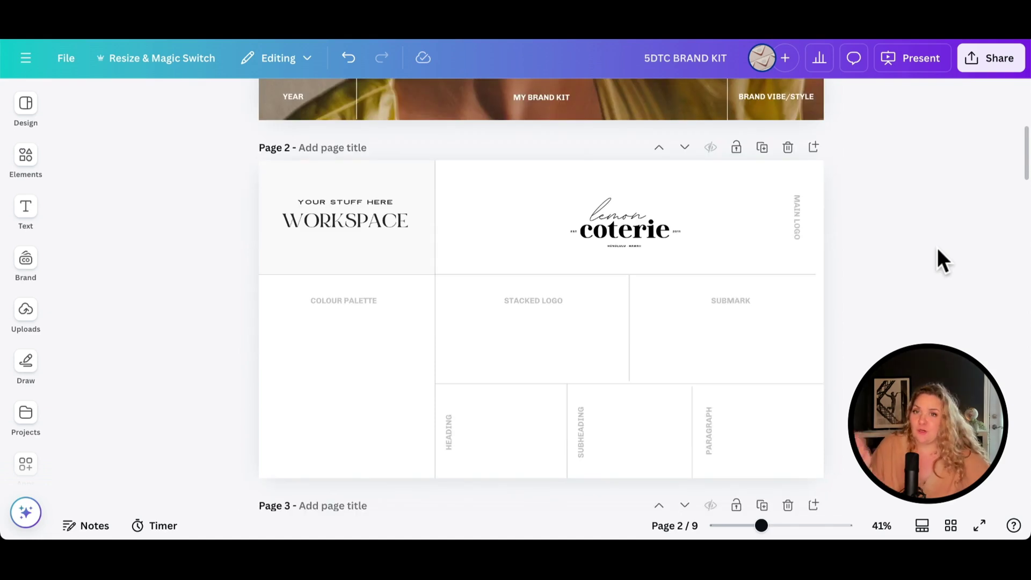
{"action": "scroll", "coordinate": [937, 247], "scroll_direction": "down", "scroll_amount": 3}
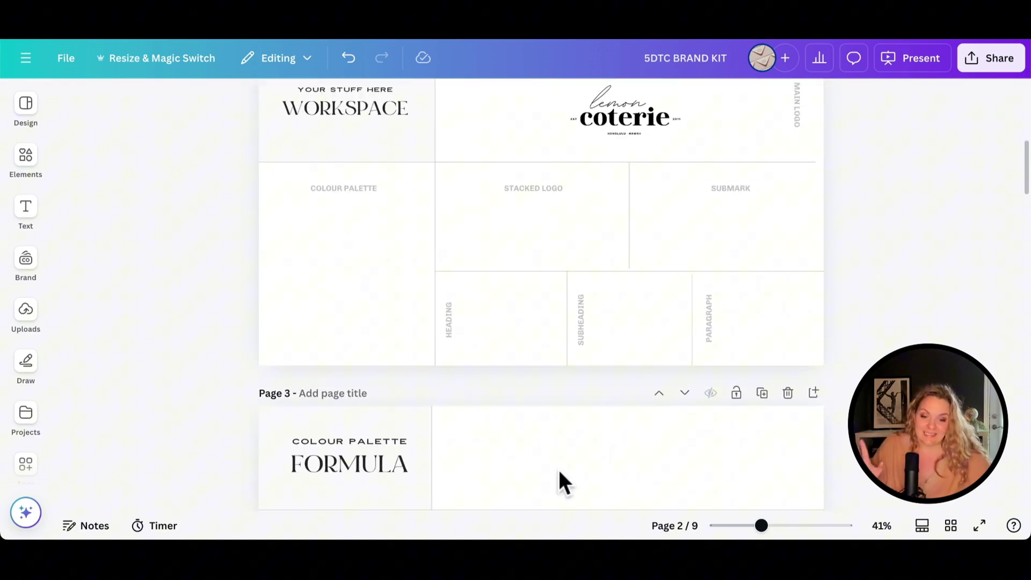
{"action": "scroll", "coordinate": [550, 470], "scroll_direction": "down", "scroll_amount": 2}
{"action": "scroll", "coordinate": [551, 470], "scroll_direction": "down", "scroll_amount": 2}
{"action": "scroll", "coordinate": [551, 470], "scroll_direction": "up", "scroll_amount": 5}
Step: Select the Lemon Coterie main logo on Page 2 of the 5DTC template
{"action": "left_click", "coordinate": [628, 286]}
{"action": "left_click", "coordinate": [507, 381]}
{"action": "left_click", "coordinate": [618, 266]}
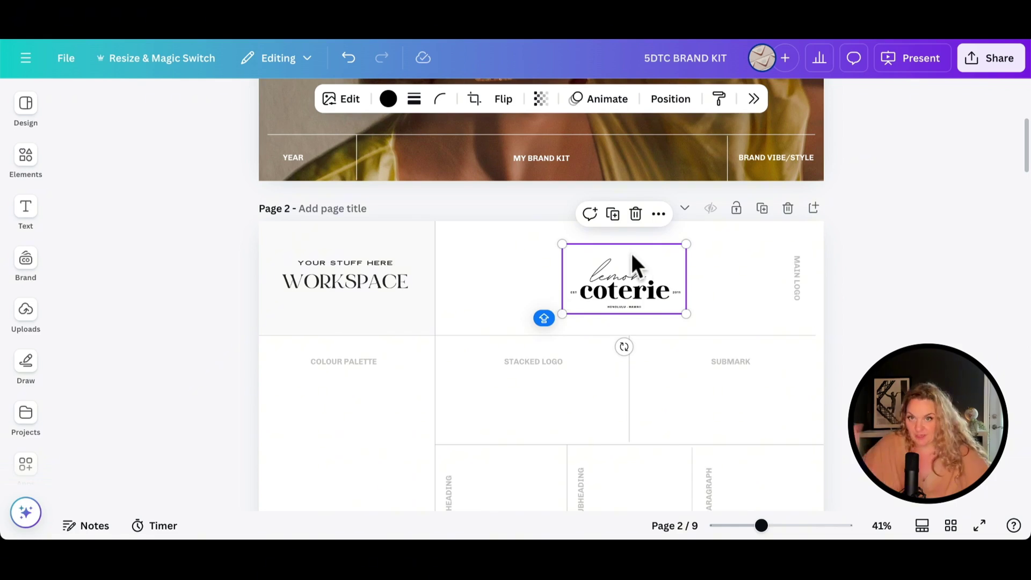
{"action": "left_click", "coordinate": [500, 266]}
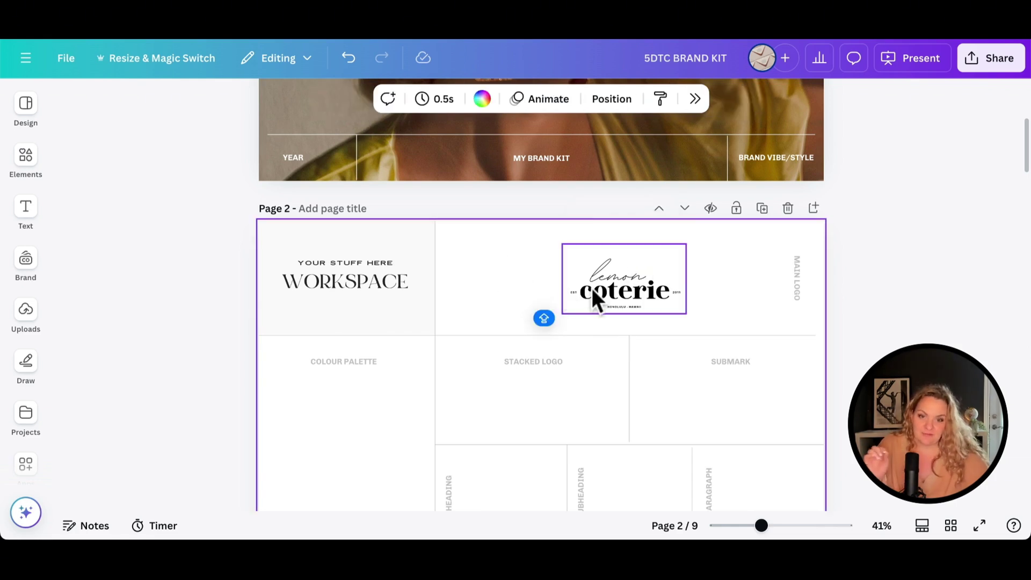
{"action": "left_click", "coordinate": [635, 292]}
{"action": "left_click", "coordinate": [500, 377]}
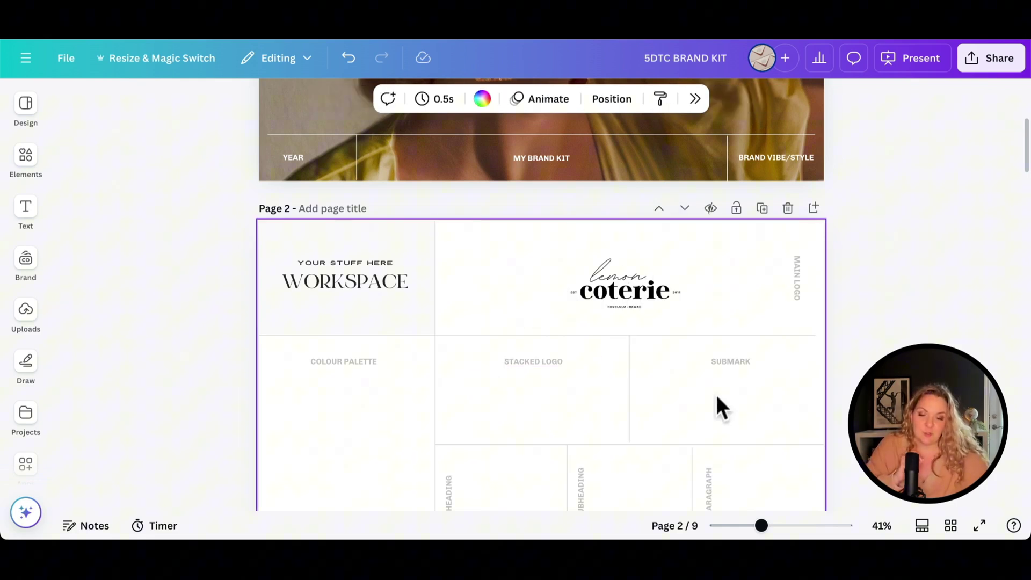
Step: Return to the Brand Kit, then switch to the hand-and-glass photo post design
{"action": "left_click", "coordinate": [382, 390]}
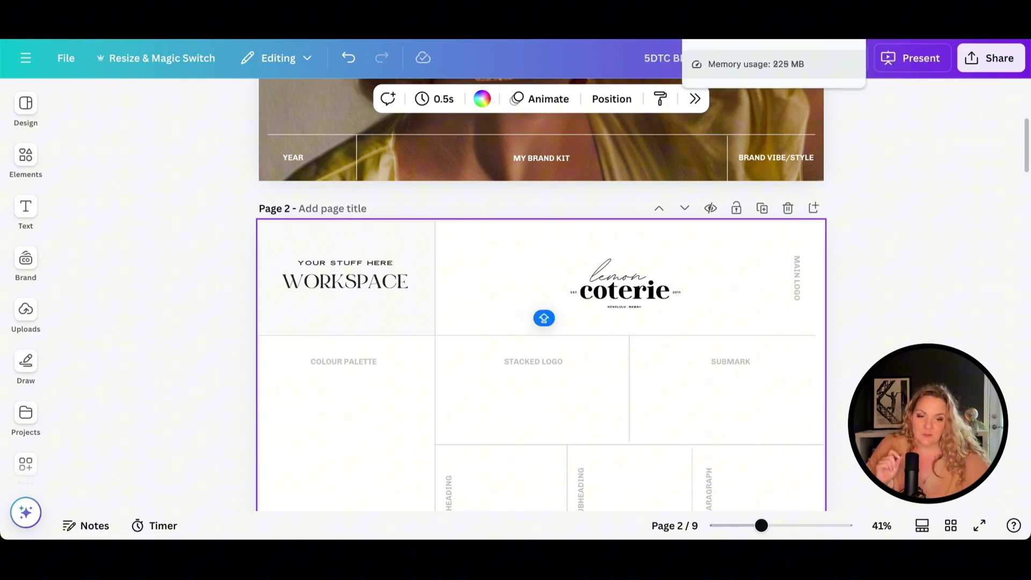
{"action": "left_click", "coordinate": [660, 24]}
{"action": "key", "text": "ctrl+Tab"}
Step: Find the 5DTC BRAND KIT design under Projects and open its pages
{"action": "left_click", "coordinate": [528, 211]}
{"action": "left_click", "coordinate": [336, 249]}
{"action": "left_click", "coordinate": [468, 241]}
{"action": "left_click", "coordinate": [26, 318]}
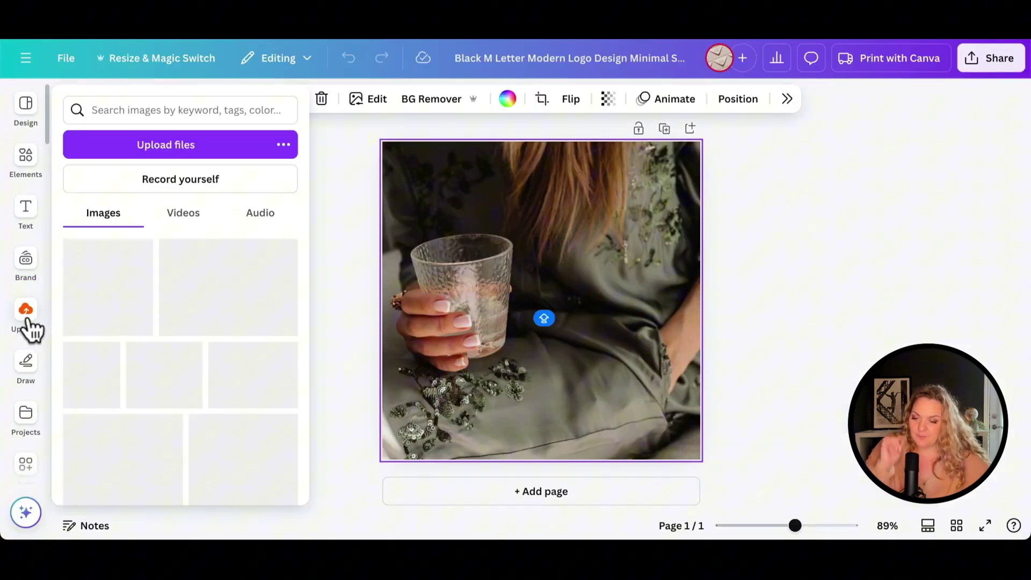
{"action": "left_click", "coordinate": [25, 162]}
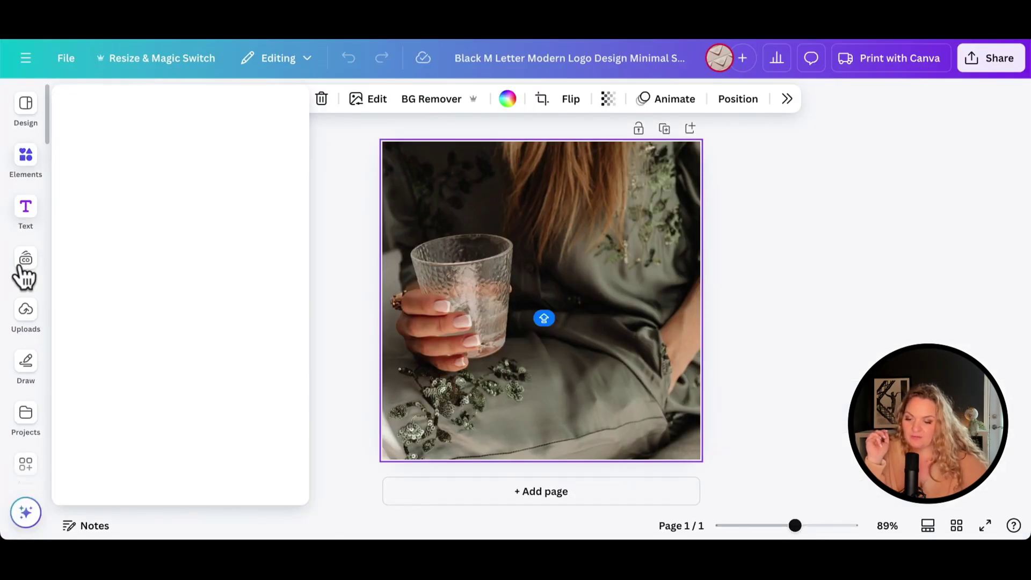
{"action": "left_click", "coordinate": [26, 417]}
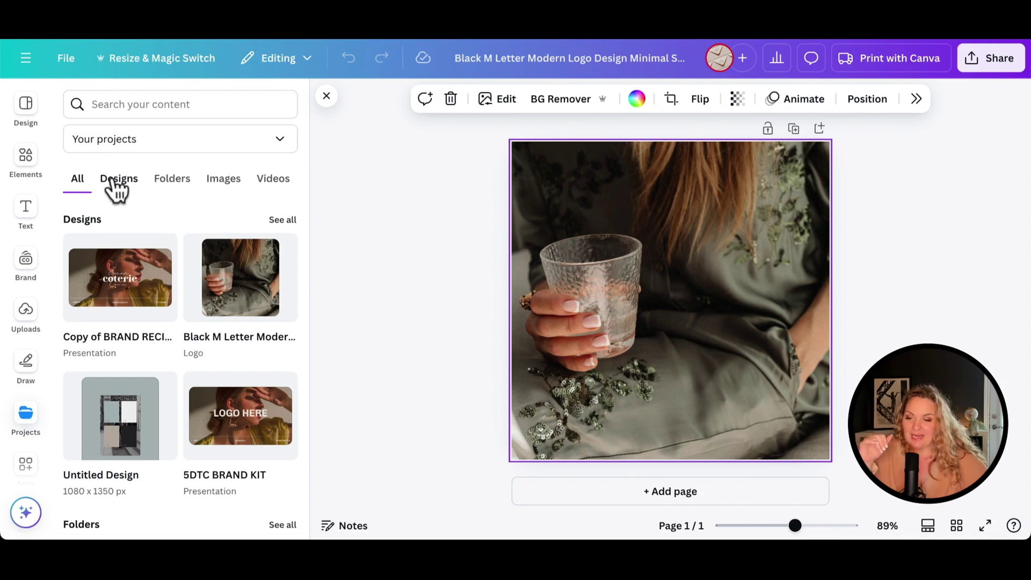
{"action": "left_click", "coordinate": [125, 104]}
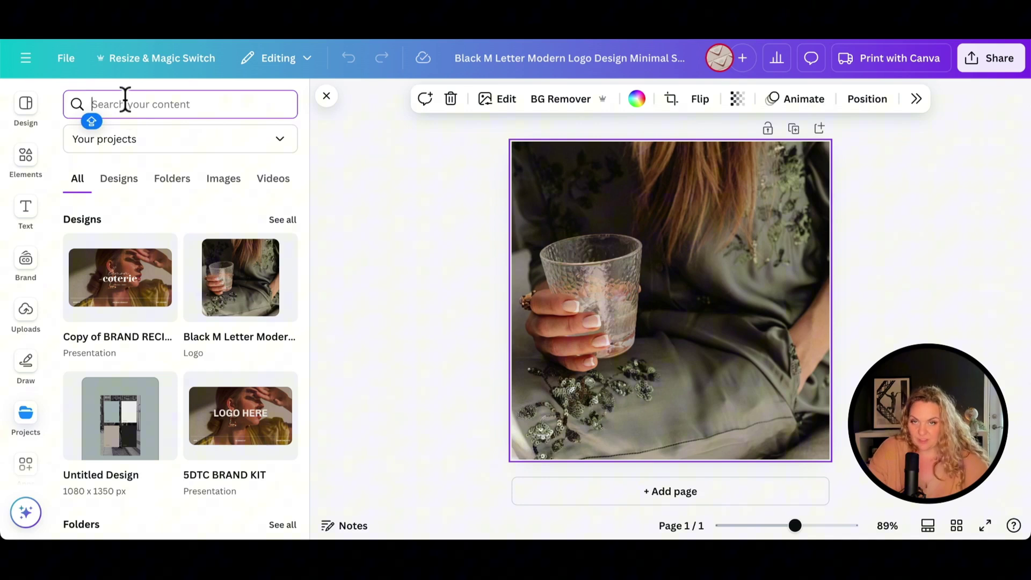
{"action": "left_click", "coordinate": [240, 416]}
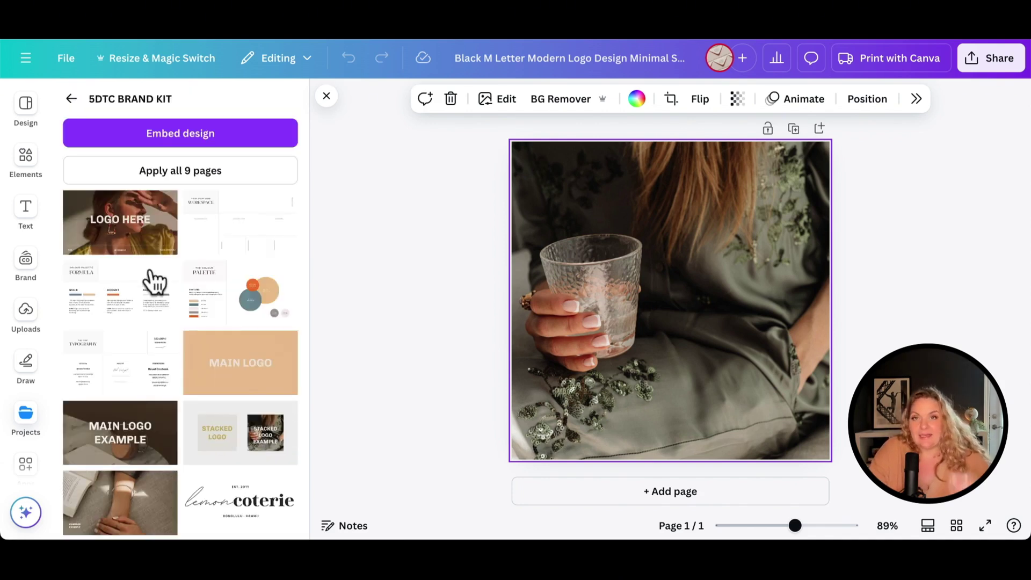
{"action": "scroll", "coordinate": [185, 407], "scroll_direction": "down", "scroll_amount": 1}
{"action": "scroll", "coordinate": [190, 412], "scroll_direction": "up", "scroll_amount": 1}
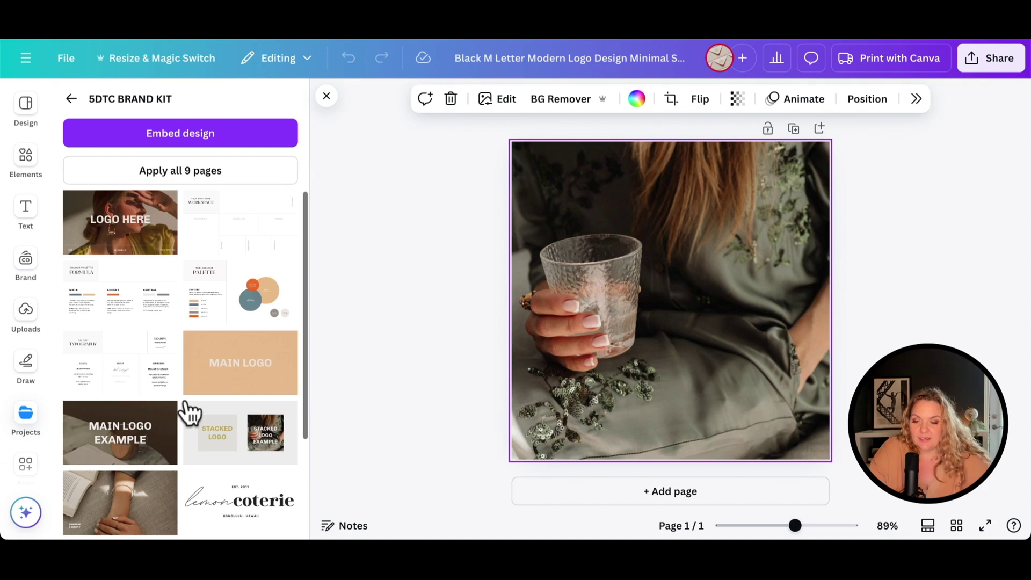
Step: Add a second page using the WORKSPACE template and paste its coterie logo
{"action": "left_click", "coordinate": [819, 129]}
{"action": "left_click", "coordinate": [201, 221]}
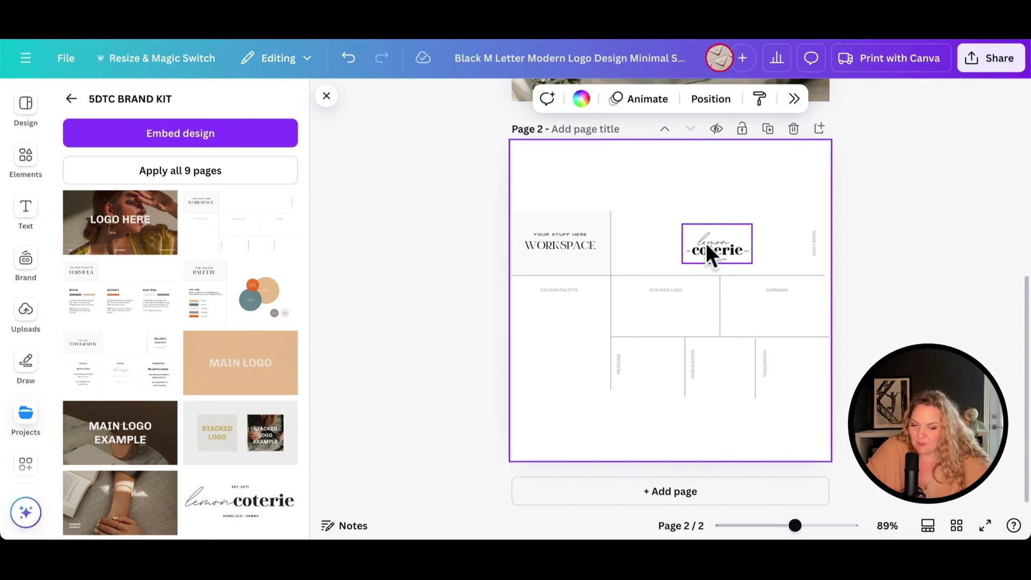
{"action": "left_click", "coordinate": [706, 242]}
{"action": "scroll", "coordinate": [706, 243], "scroll_direction": "up", "scroll_amount": 3}
{"action": "scroll", "coordinate": [706, 243], "scroll_direction": "up", "scroll_amount": 3}
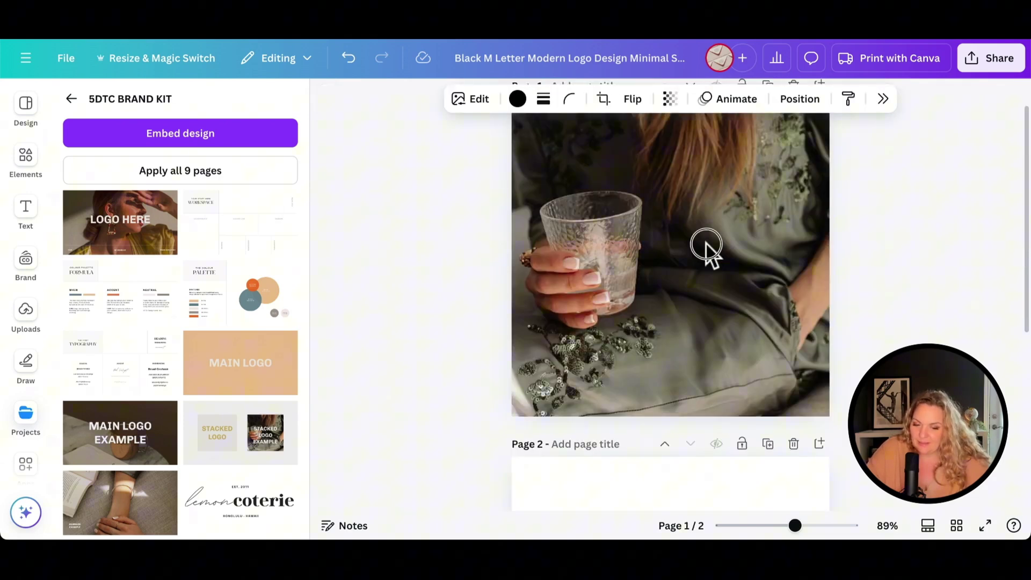
{"action": "key", "text": "ctrl+v"}
Step: Move the coterie logo to the photo's lower right, make it white, and shrink it
{"action": "mouse_move", "coordinate": [706, 242]}
{"action": "left_mouse_down"}
{"action": "mouse_move", "coordinate": [748, 326]}
{"action": "mouse_move", "coordinate": [733, 377]}
{"action": "left_mouse_up"}
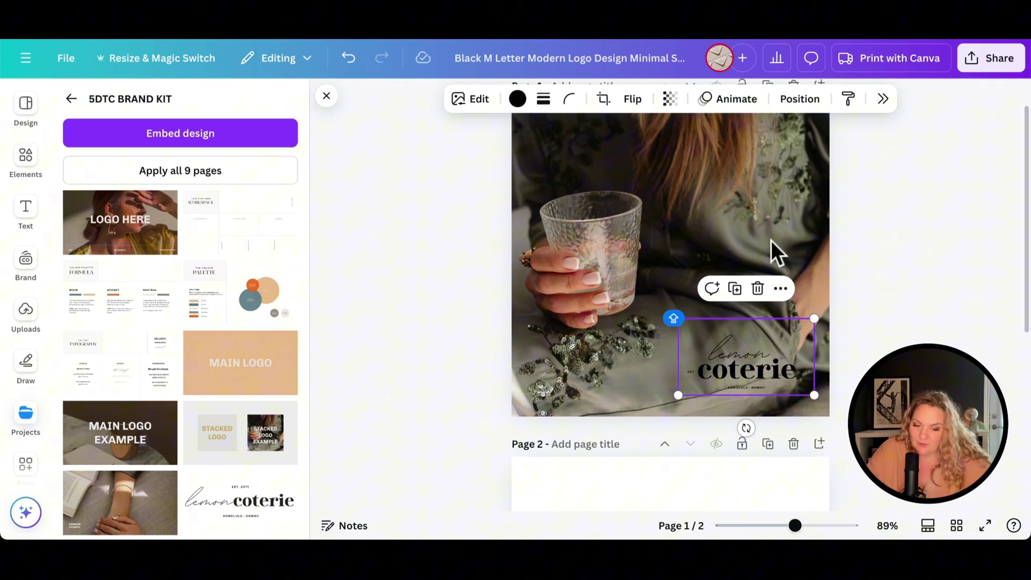
{"action": "left_click", "coordinate": [518, 98]}
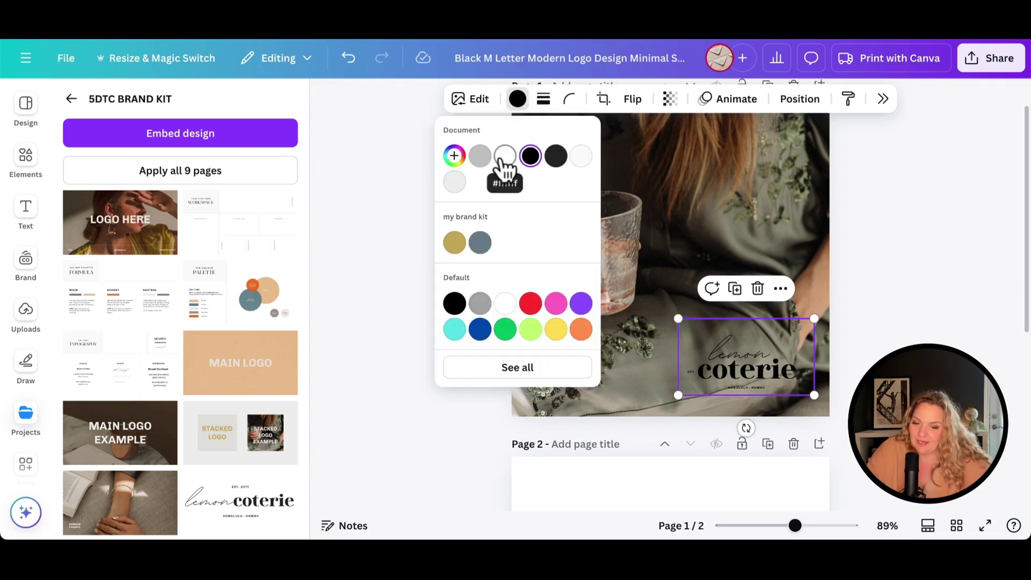
{"action": "left_click", "coordinate": [480, 243]}
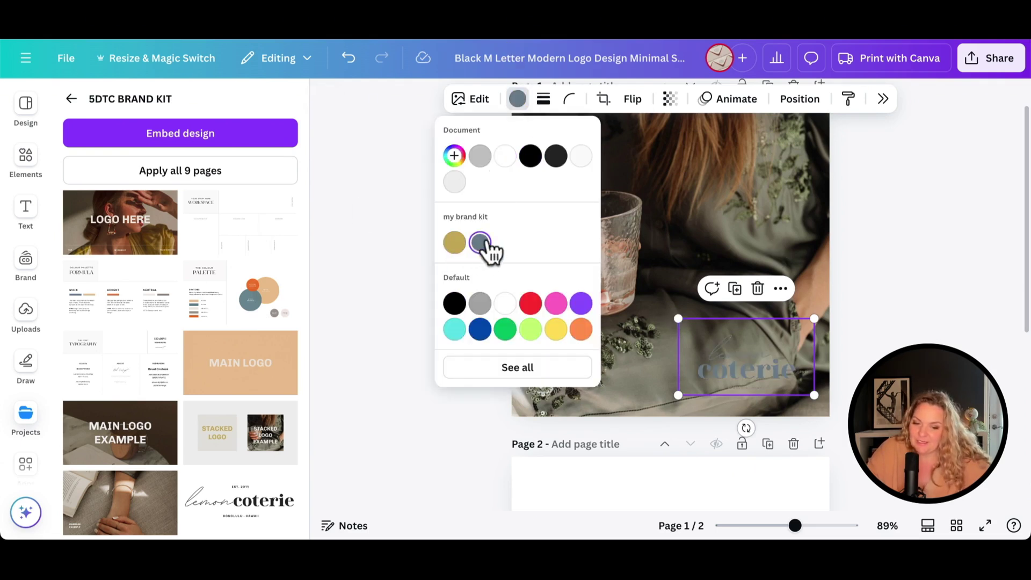
{"action": "left_click", "coordinate": [581, 156]}
{"action": "left_click", "coordinate": [398, 250]}
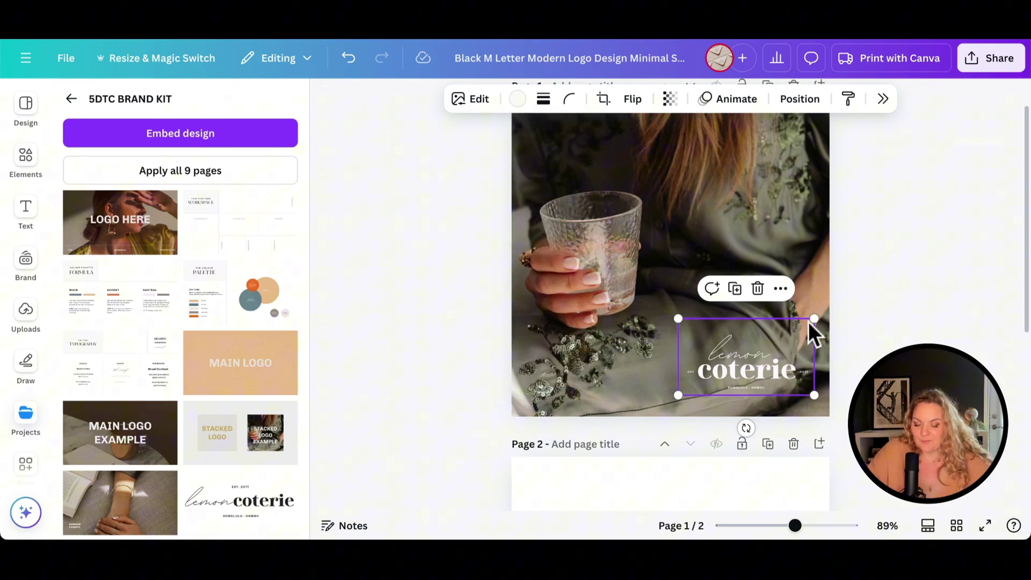
{"action": "left_click_drag", "start_coordinate": [815, 320], "coordinate": [792, 330]}
Step: Delete the white Lemon Coterie logo from the photo on Page 1
{"action": "key", "text": "Delete"}
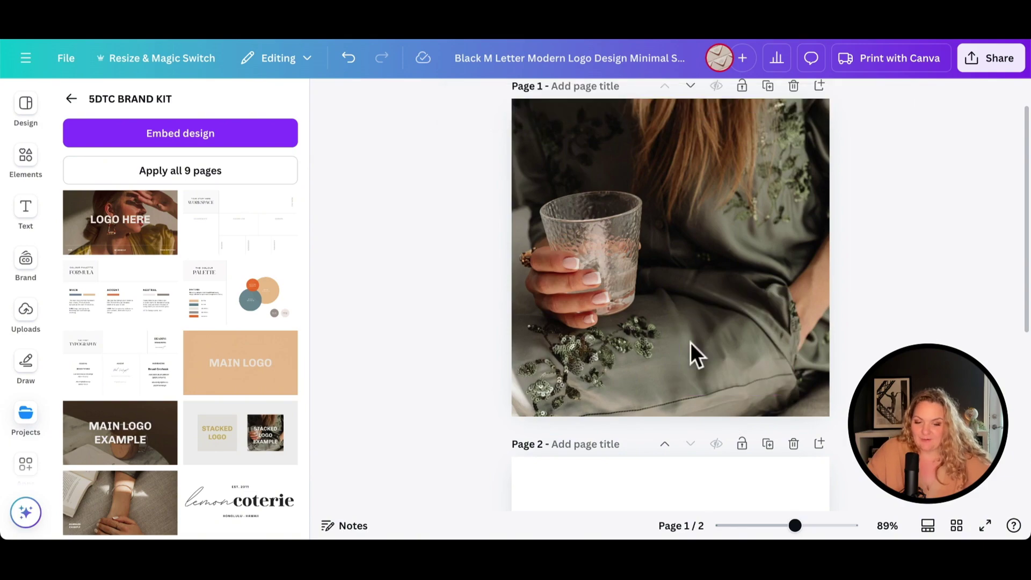